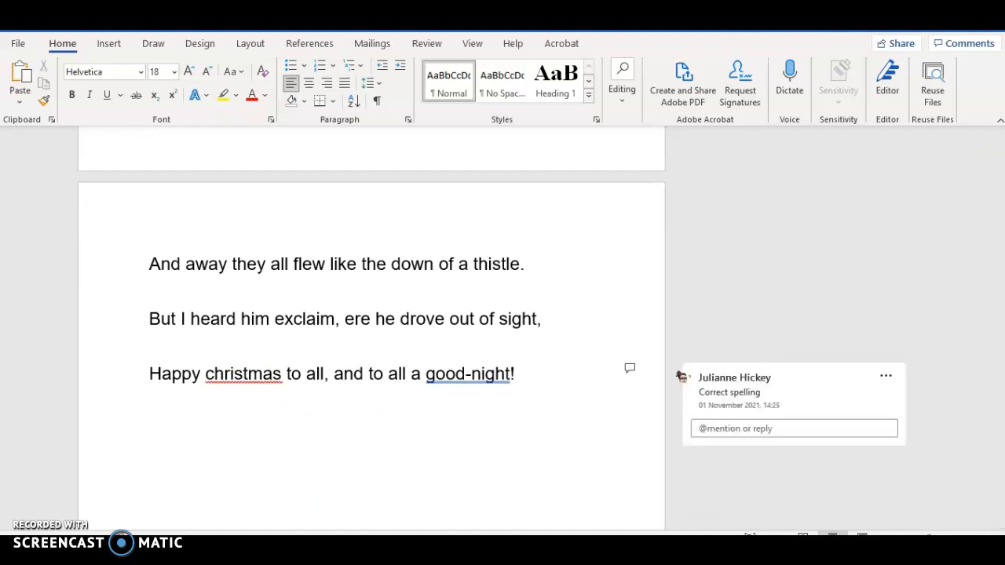
Step: Switch to the finished Night before END2 document and examine its title, columns, pictures and red closing lines
{"action": "mouse_move", "coordinate": [561, 550]}
{"action": "left_click", "coordinate": [685, 515]}
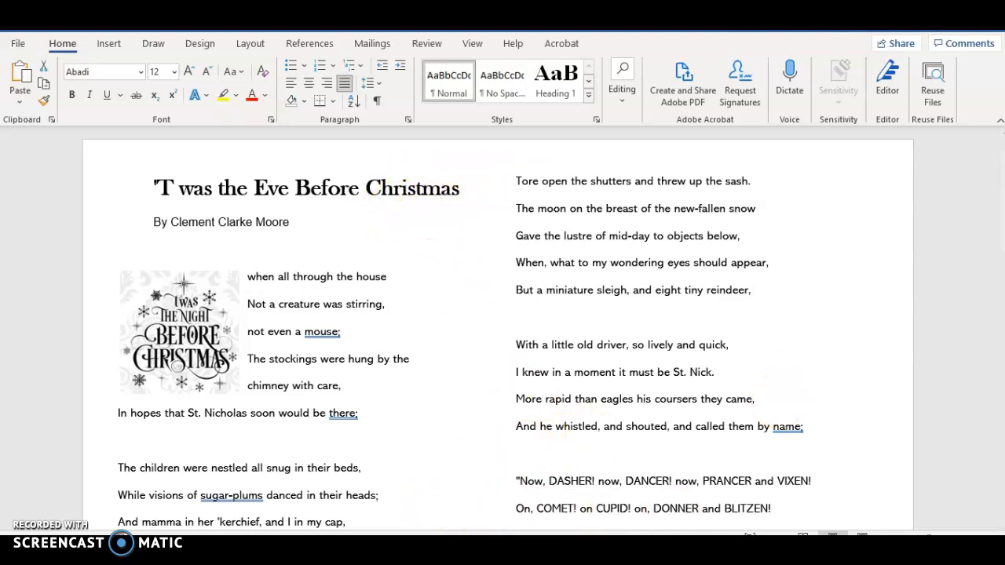
{"action": "left_click_drag", "start_coordinate": [999, 215], "coordinate": [1002, 245]}
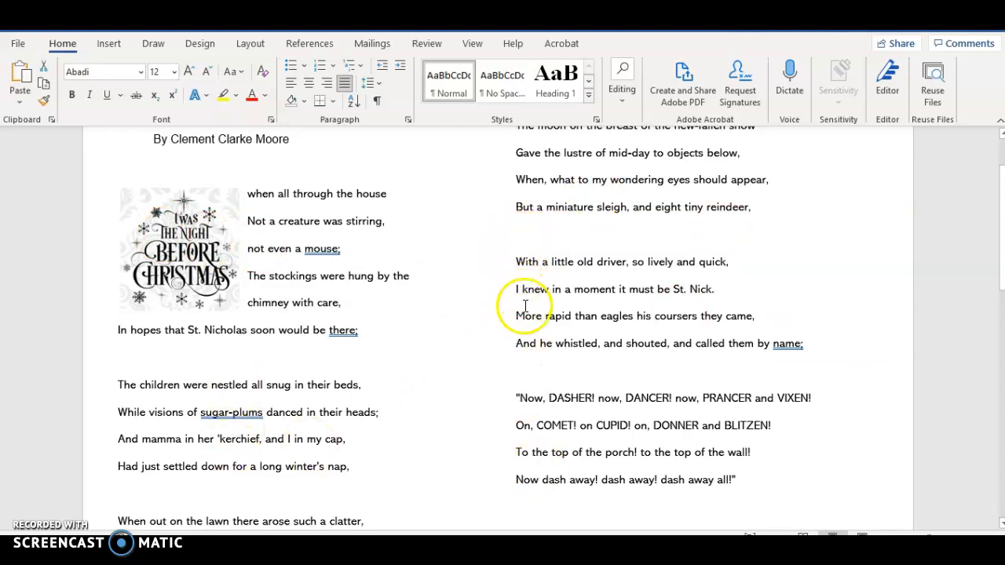
{"action": "left_click_drag", "start_coordinate": [1001, 240], "coordinate": [1001, 425]}
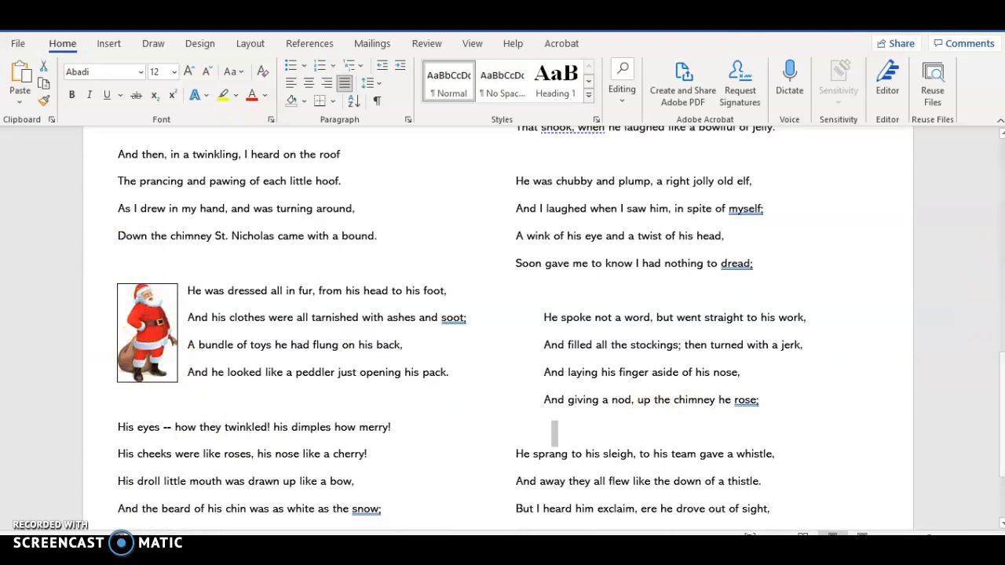
{"action": "scroll", "coordinate": [545, 186], "scroll_direction": "down", "scroll_amount": 3}
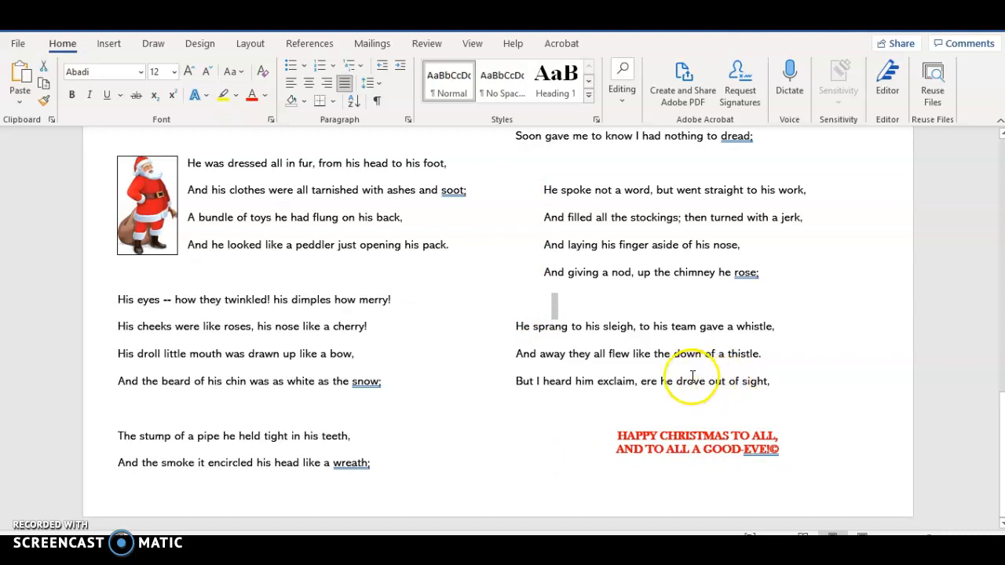
{"action": "left_click", "coordinate": [779, 381]}
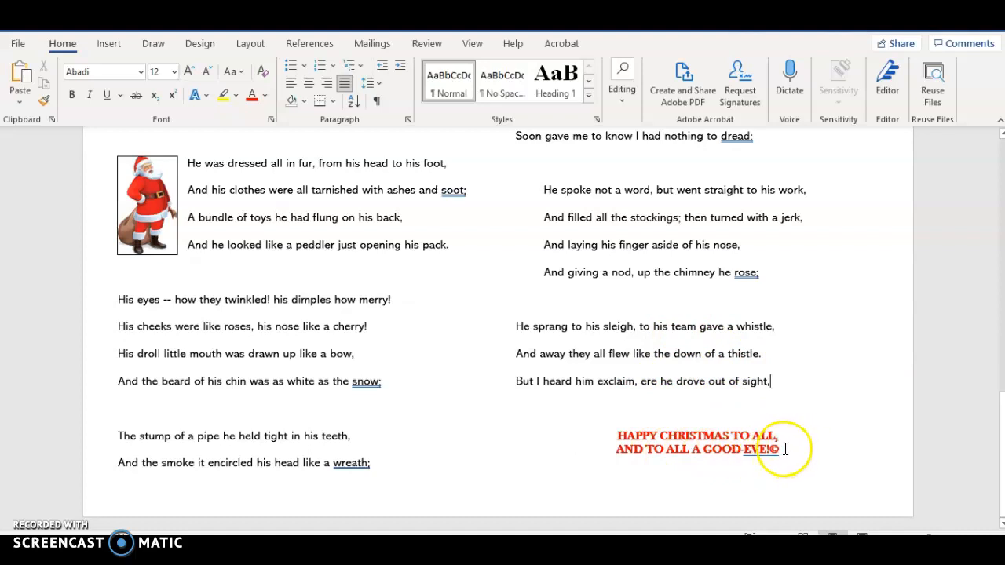
{"action": "left_click_drag", "start_coordinate": [785, 449], "coordinate": [731, 443]}
{"action": "left_click_drag", "start_coordinate": [658, 434], "coordinate": [628, 435]}
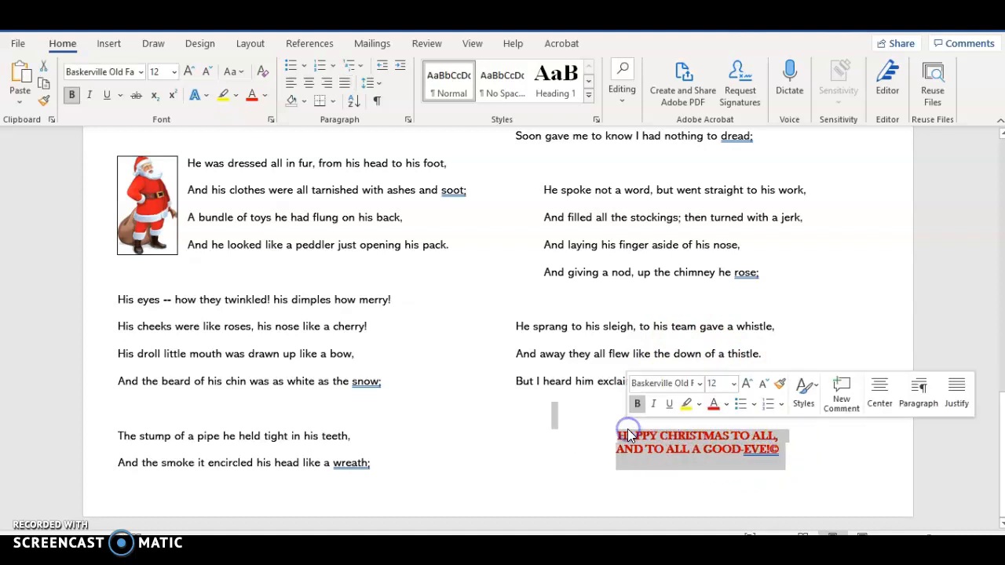
{"action": "left_click", "coordinate": [688, 482]}
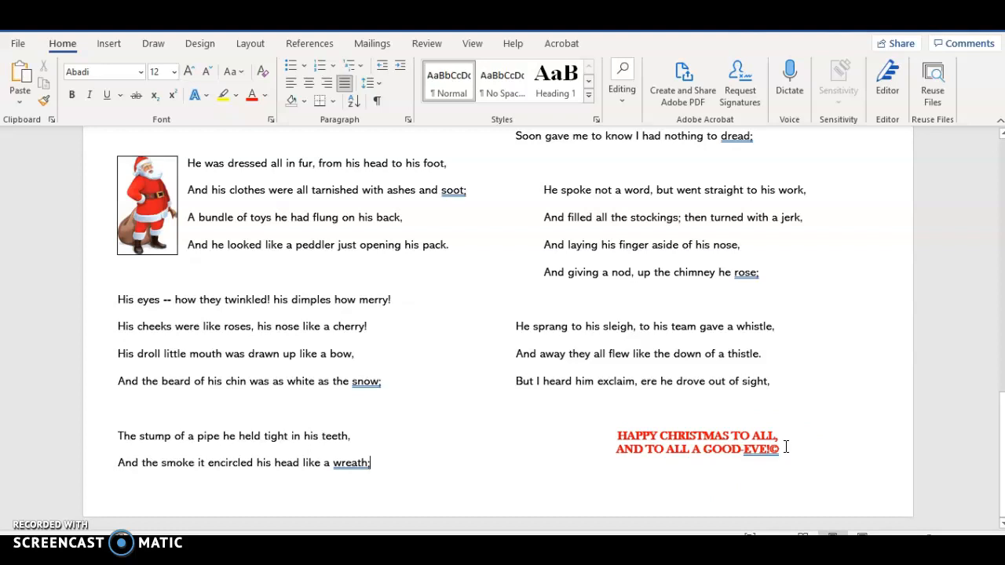
{"action": "left_click", "coordinate": [753, 445]}
{"action": "left_click_drag", "start_coordinate": [1001, 475], "coordinate": [1002, 188]}
{"action": "left_click", "coordinate": [299, 203]}
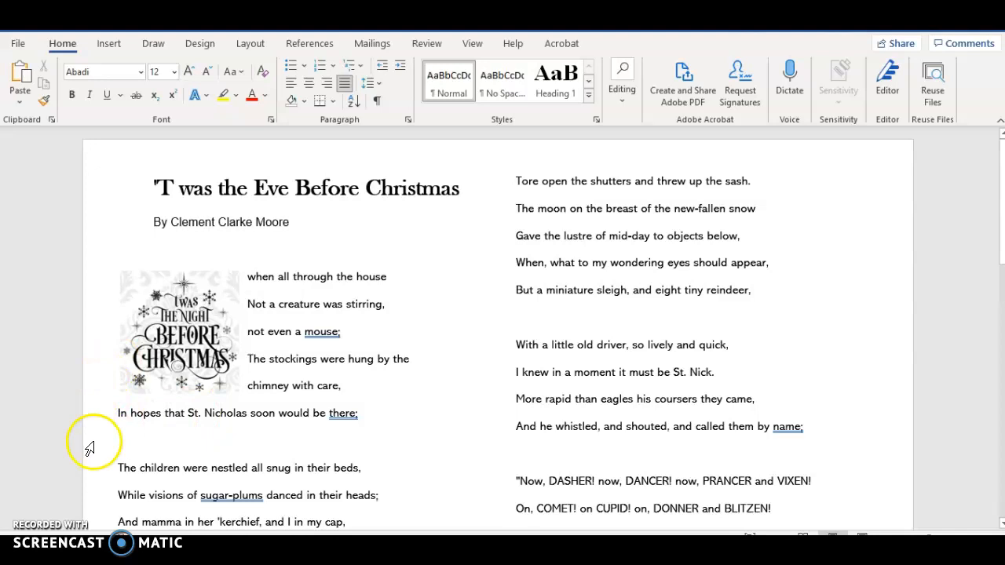
Step: Consult the assignment brief and create a OneDrive folder in word processing, named CLS, the student's full name and Christmas Assignment
{"action": "mouse_move", "coordinate": [561, 549]}
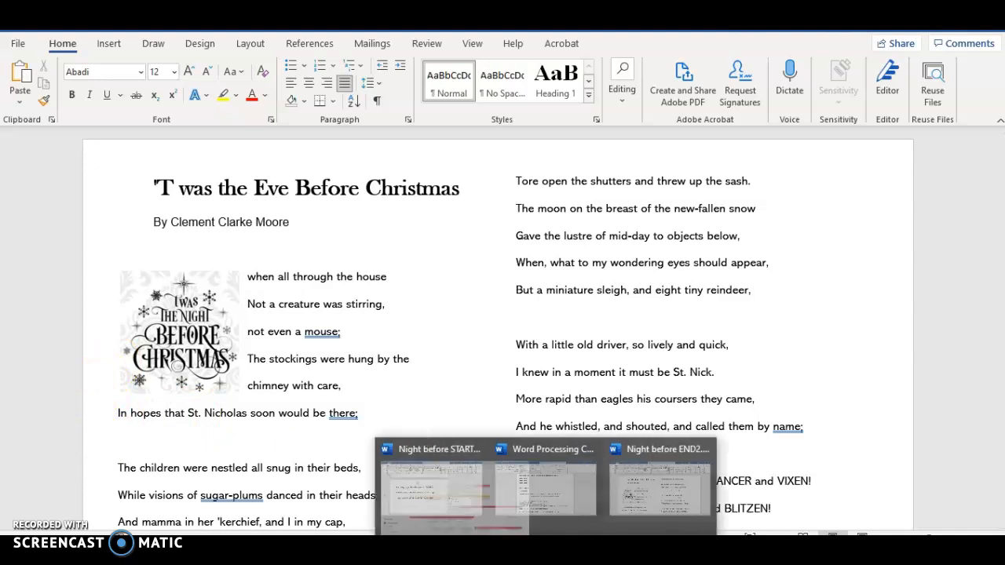
{"action": "left_click", "coordinate": [553, 522]}
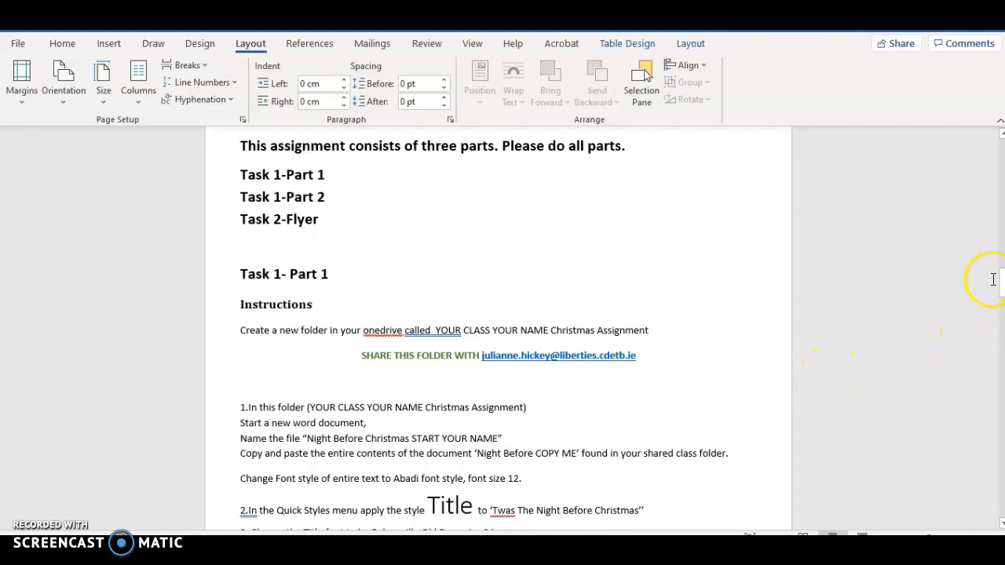
{"action": "left_click_drag", "start_coordinate": [1001, 290], "coordinate": [1001, 298]}
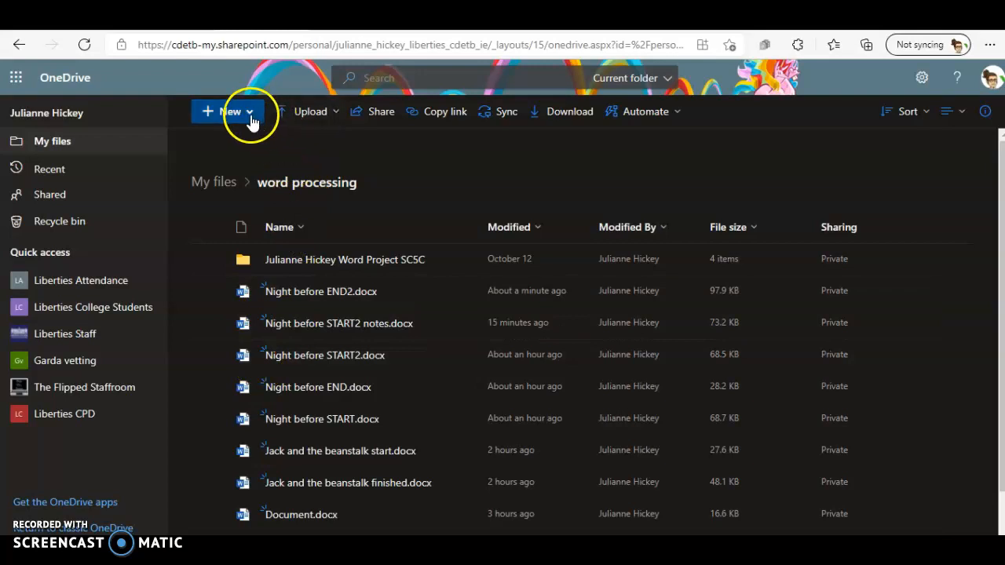
{"action": "left_click", "coordinate": [236, 114]}
{"action": "left_click", "coordinate": [228, 141]}
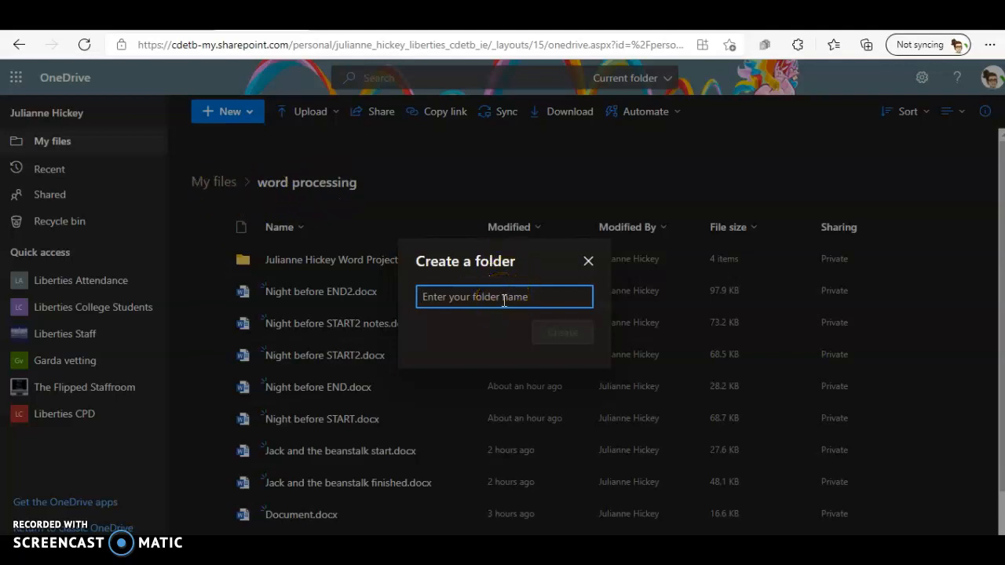
{"action": "type", "text": "15 Julianne Hickey Christmas Assignment"}
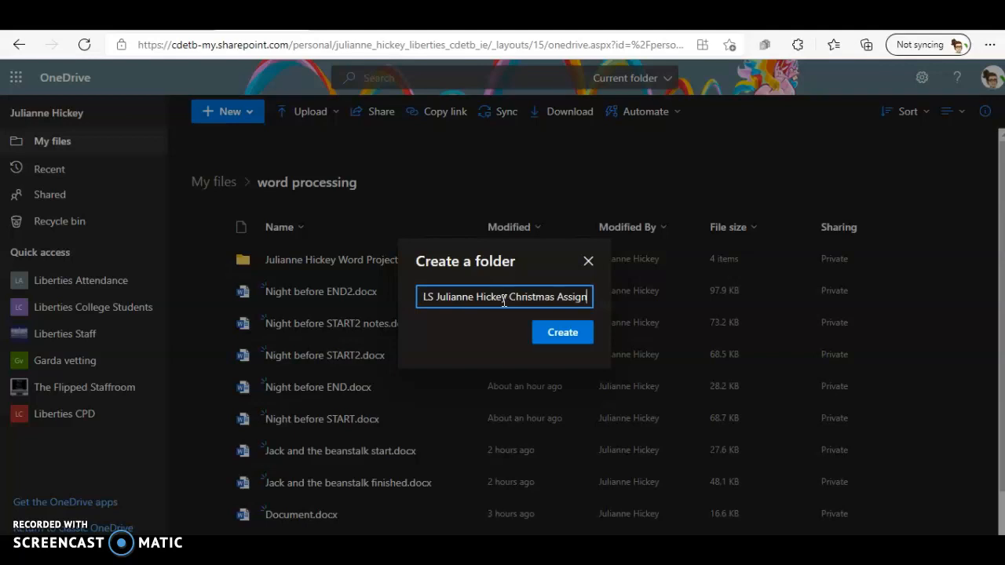
{"action": "left_click", "coordinate": [570, 334]}
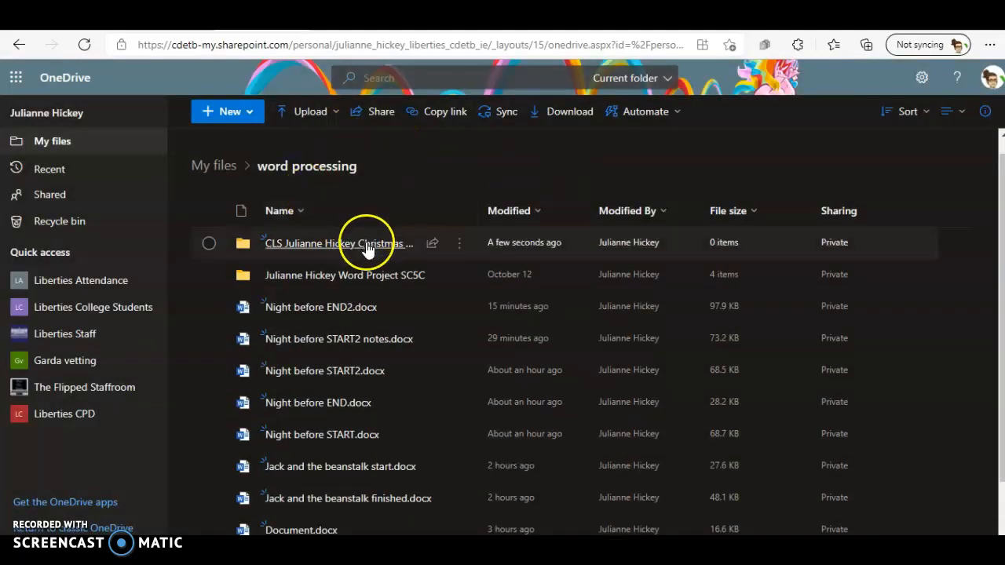
Step: Share the new Christmas Assignment folder by sending an editable link to the teacher
{"action": "left_click", "coordinate": [433, 246]}
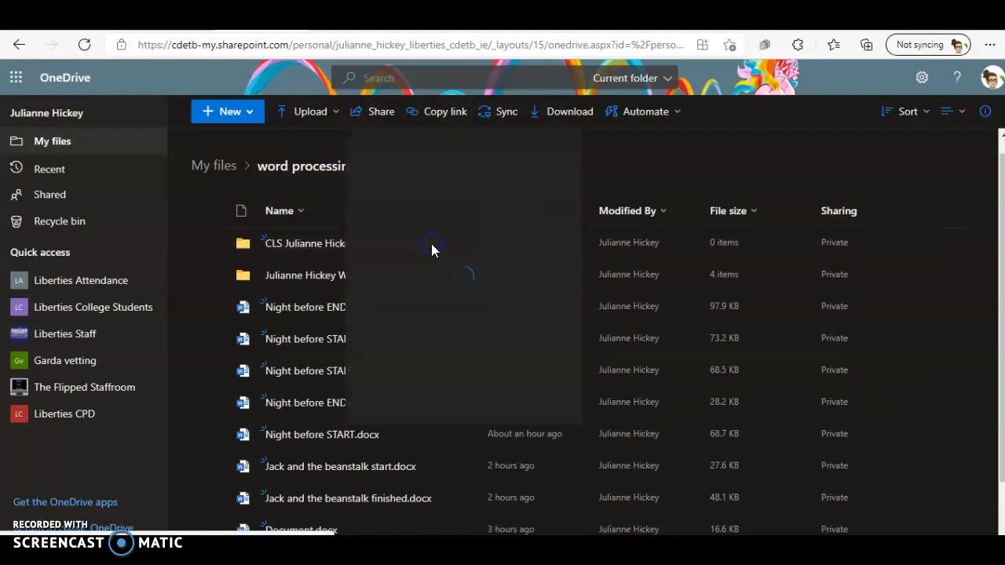
{"action": "type", "text": "julianne."}
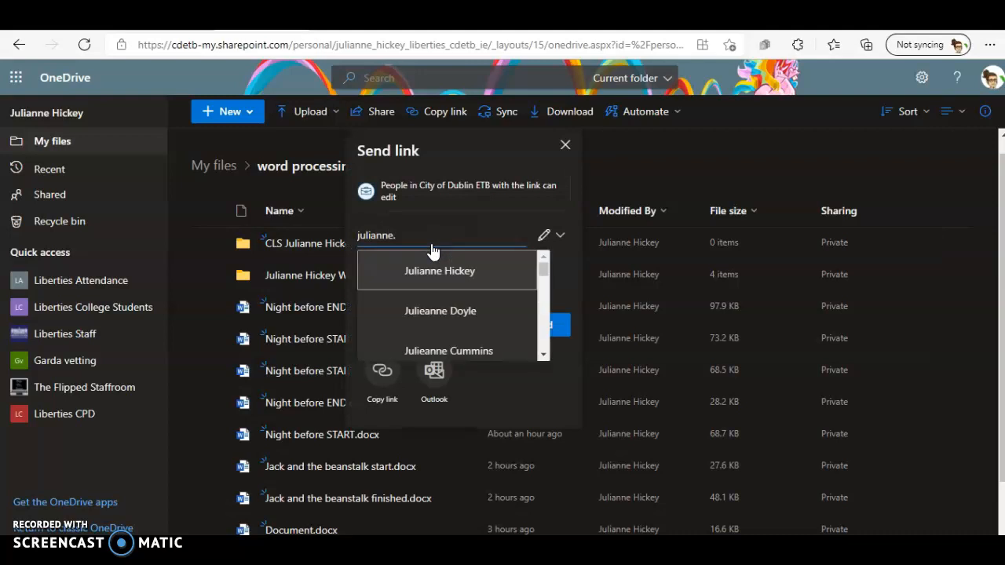
{"action": "left_click", "coordinate": [385, 279]}
{"action": "left_click", "coordinate": [533, 355]}
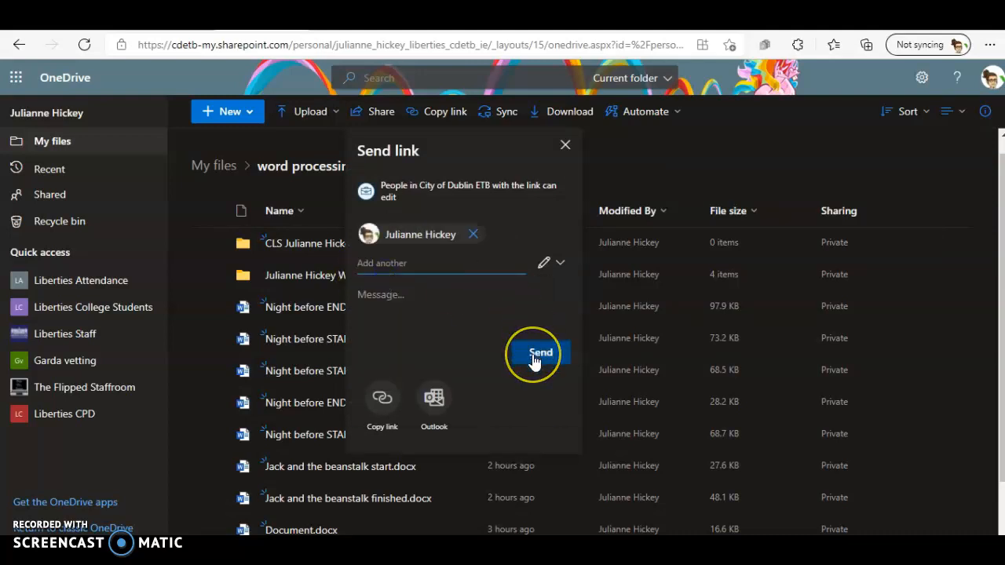
Step: Create a blank Word document inside the new Christmas Assignment folder
{"action": "left_click", "coordinate": [298, 235]}
{"action": "left_click", "coordinate": [249, 115]}
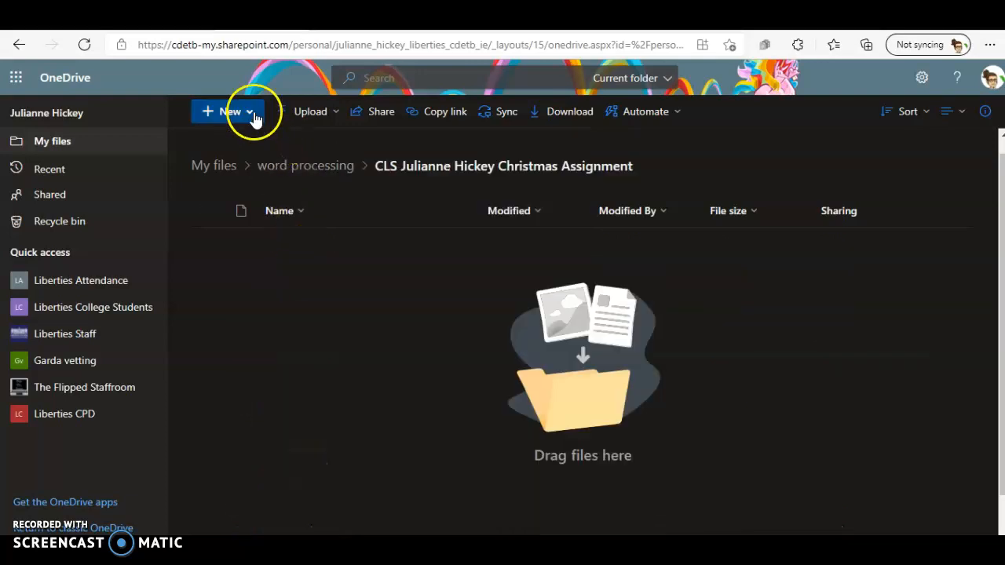
{"action": "left_click", "coordinate": [250, 115]}
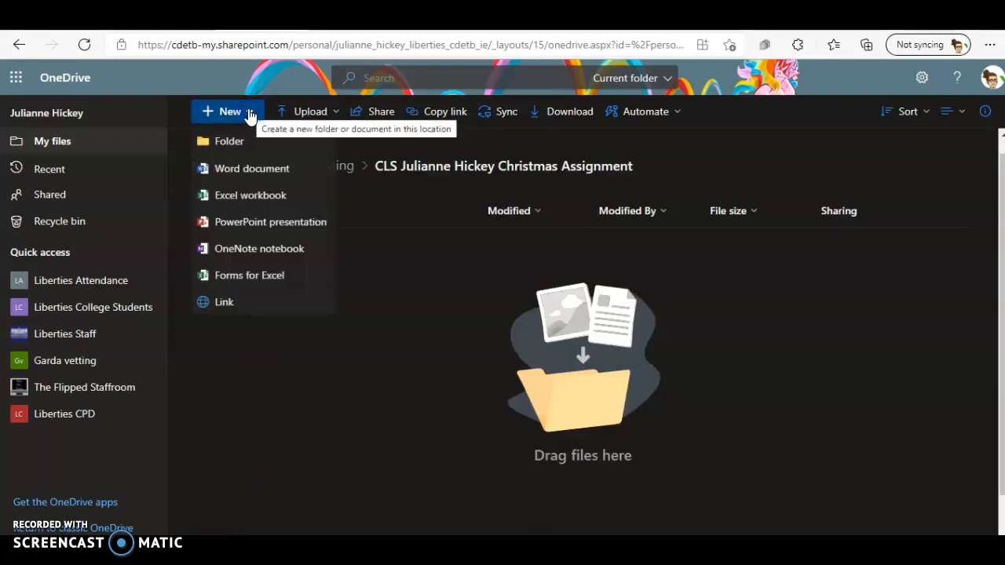
{"action": "left_click", "coordinate": [238, 174]}
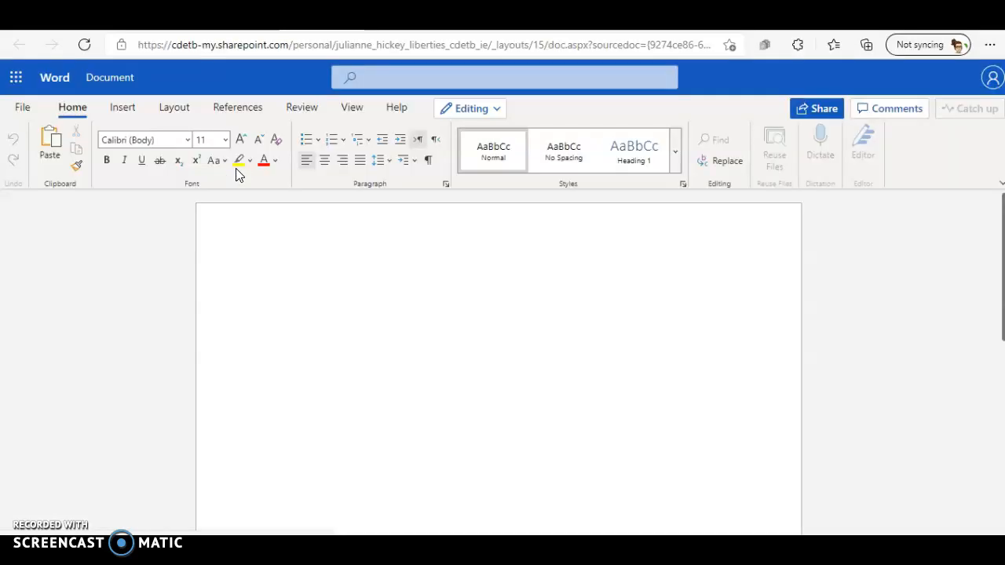
Step: Copy the entire contents of the Night before START2 notes document and paste them into the new blank online document
{"action": "mouse_move", "coordinate": [559, 550]}
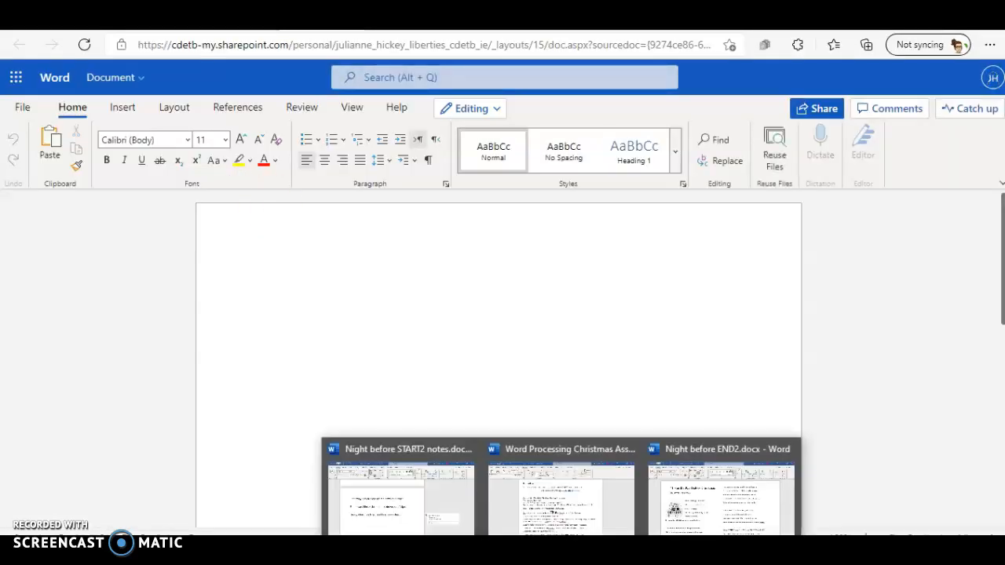
{"action": "left_click", "coordinate": [547, 512]}
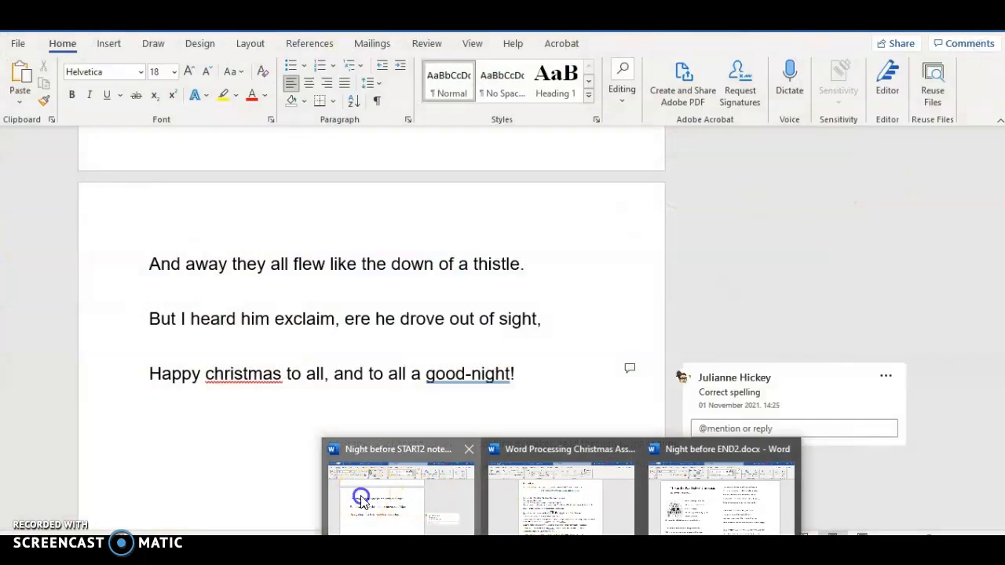
{"action": "left_click", "coordinate": [362, 495]}
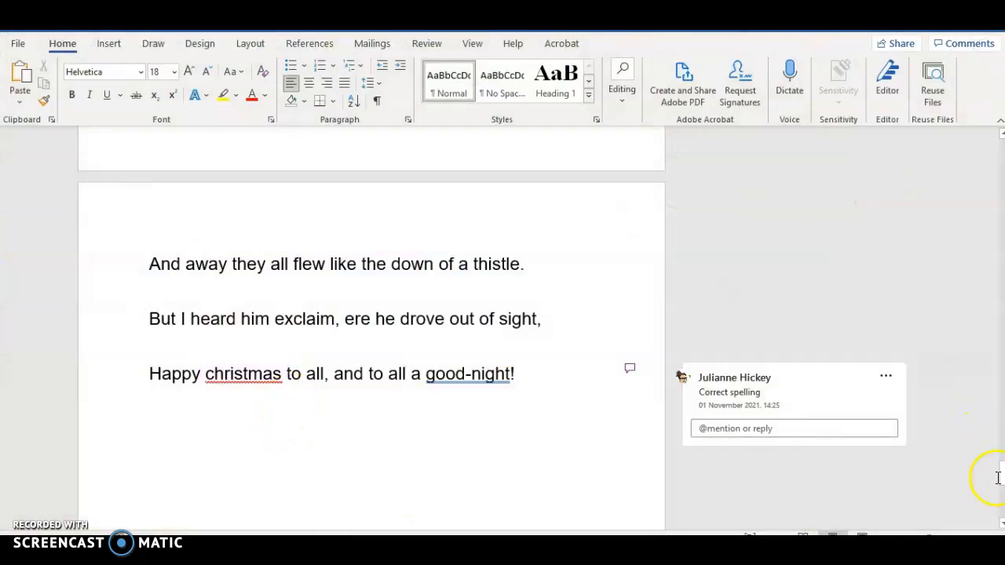
{"action": "left_click_drag", "start_coordinate": [1001, 484], "coordinate": [994, 128]}
{"action": "key", "text": "ctrl+a"}
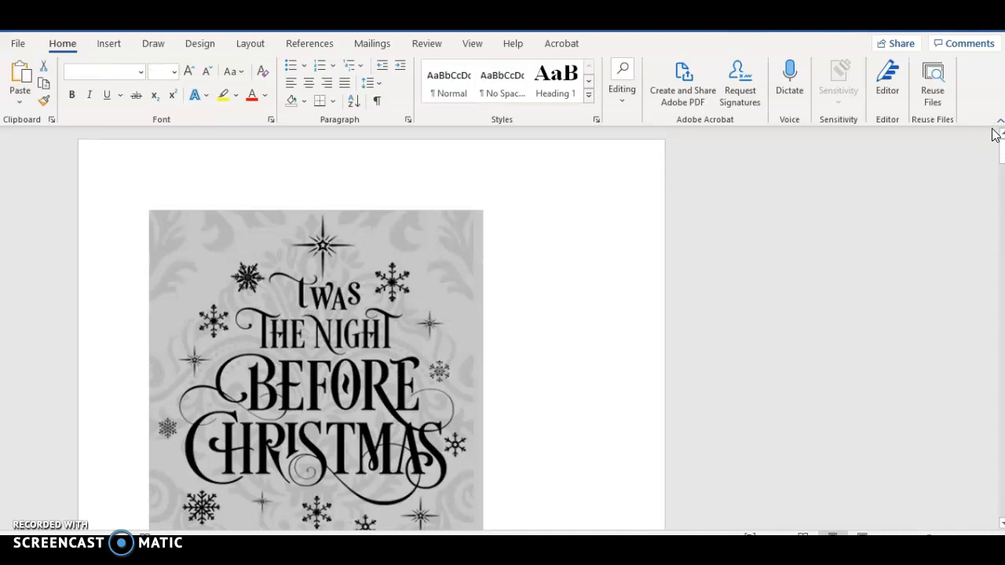
{"action": "left_click", "coordinate": [526, 550]}
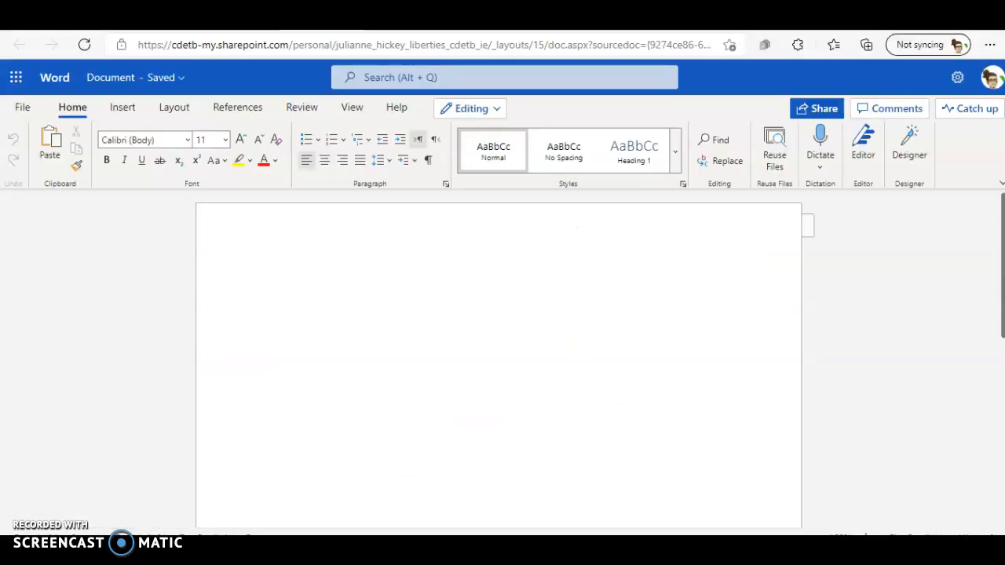
{"action": "left_click", "coordinate": [290, 256]}
{"action": "key", "text": "ctrl+v"}
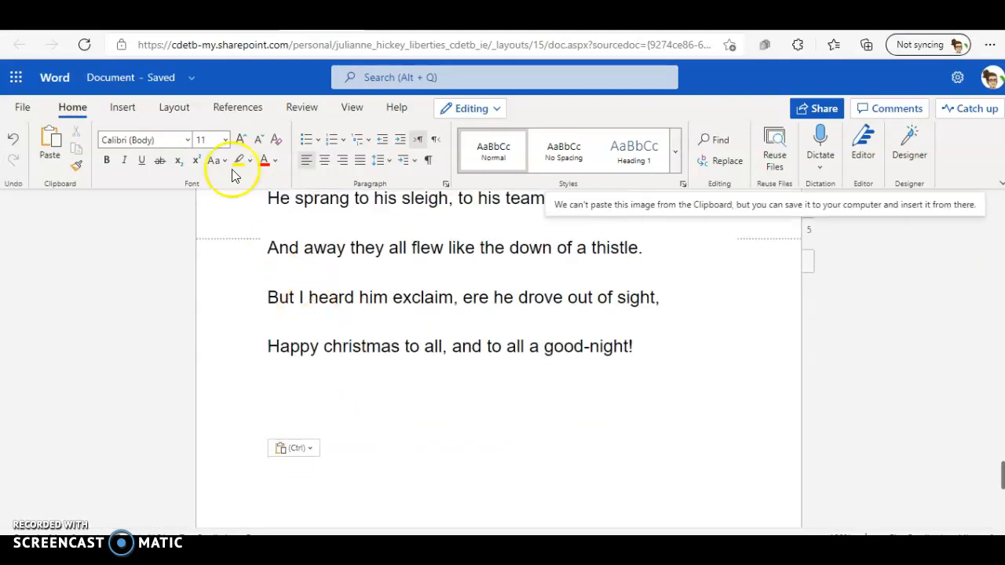
Step: Rename the new document with CLS, the student's full name and Task1 Part1
{"action": "left_click", "coordinate": [124, 82]}
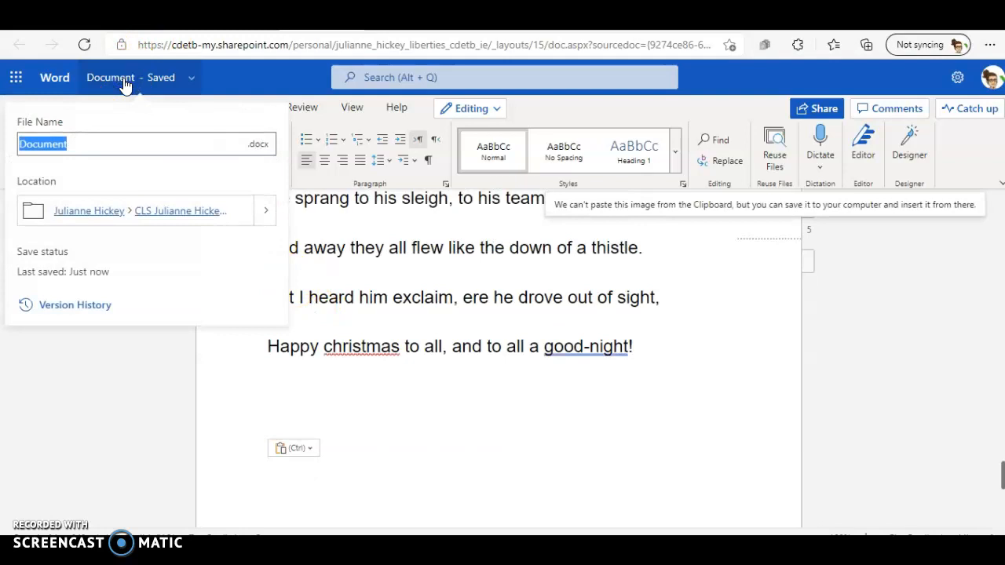
{"action": "type", "text": "CLS Julianne HIckey Task1 Part1"}
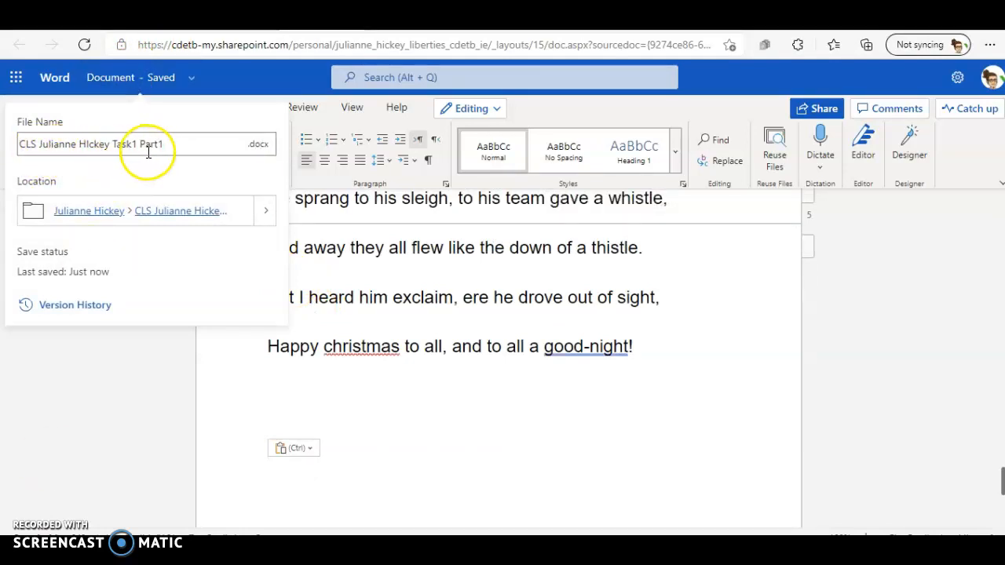
{"action": "left_click", "coordinate": [464, 389]}
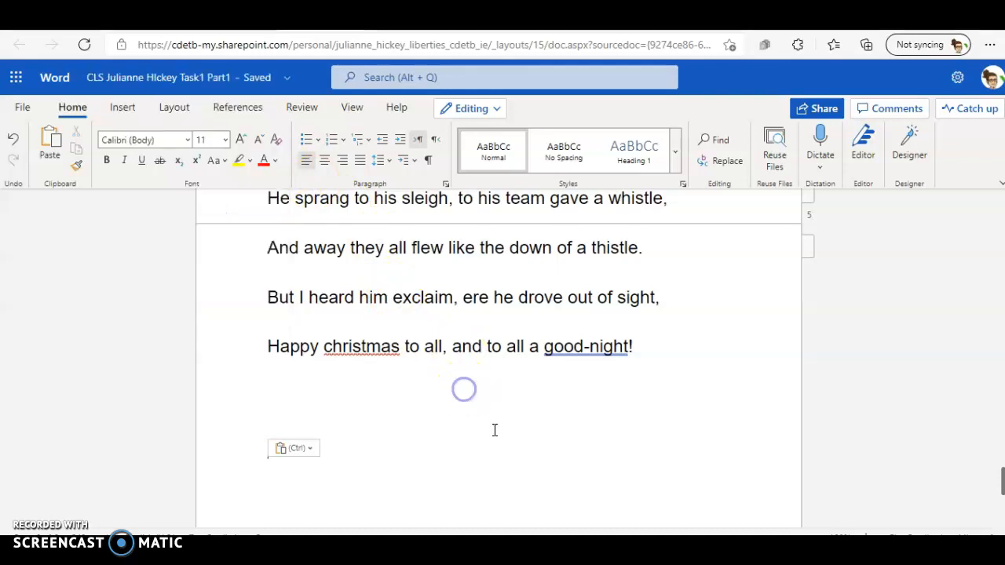
Step: Check the brief's font instruction and format the entire text of the online document in Abadi, size 12
{"action": "mouse_move", "coordinate": [565, 532]}
{"action": "left_click", "coordinate": [538, 506]}
{"action": "left_click", "coordinate": [753, 419]}
{"action": "scroll", "coordinate": [933, 393], "scroll_direction": "up", "scroll_amount": 6}
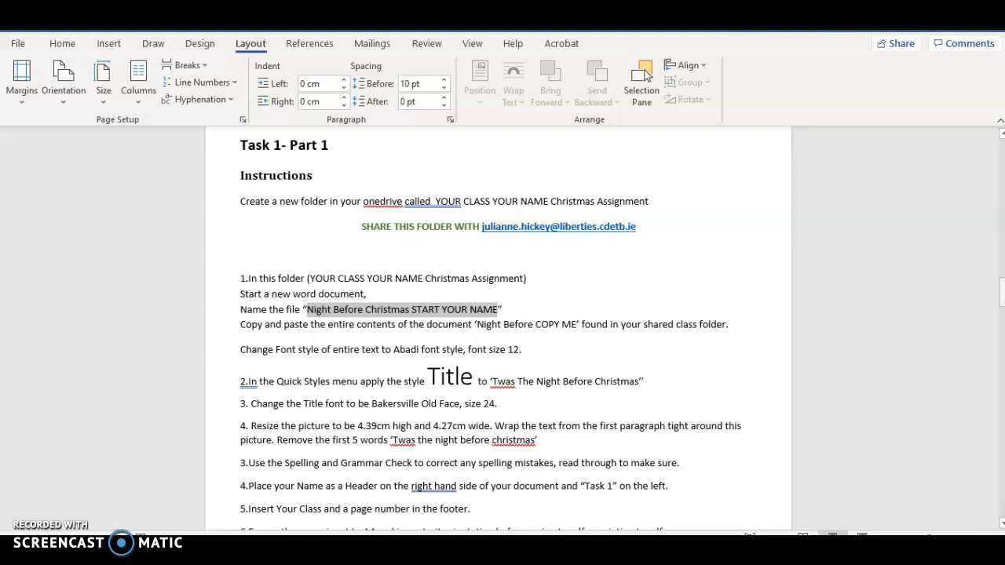
{"action": "left_click", "coordinate": [345, 351]}
{"action": "left_click", "coordinate": [396, 351]}
{"action": "left_click_drag", "start_coordinate": [419, 350], "coordinate": [439, 351]}
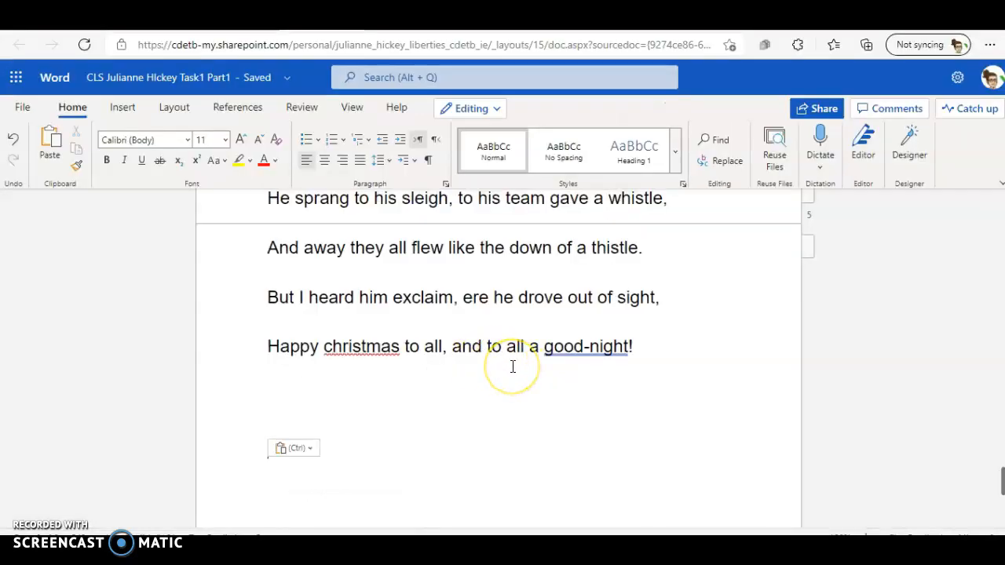
{"action": "key", "text": "ctrl+a"}
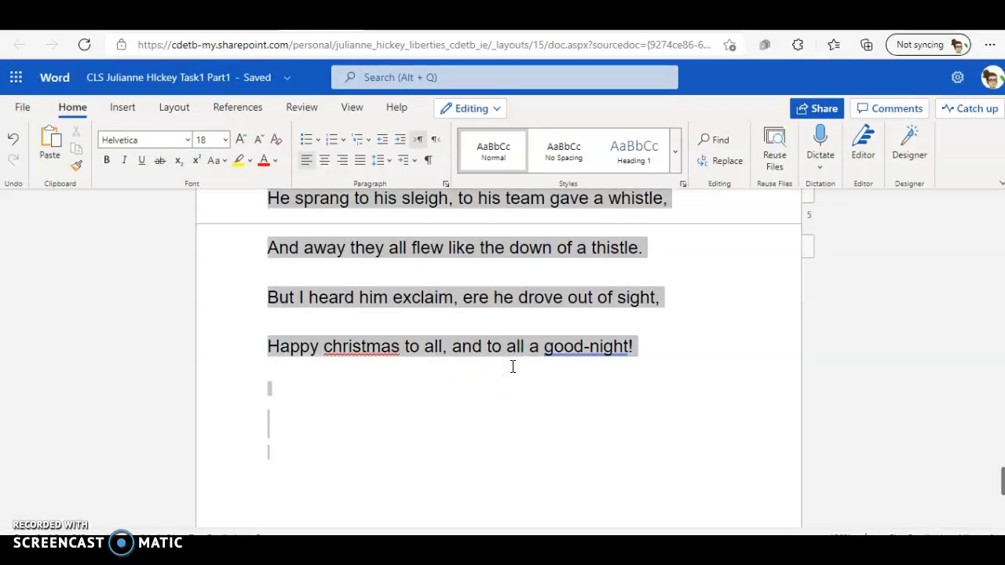
{"action": "left_click", "coordinate": [188, 141]}
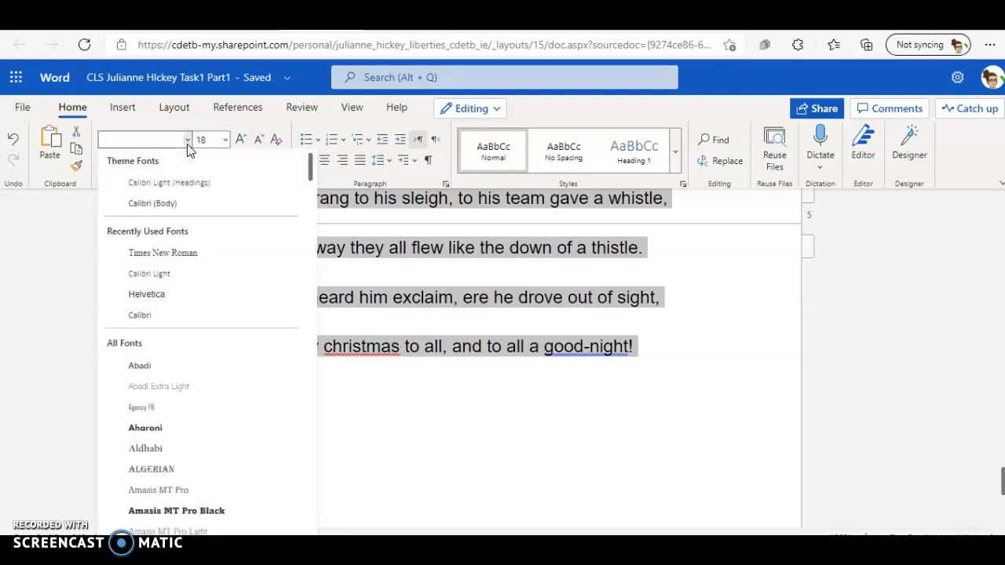
{"action": "left_click", "coordinate": [141, 367]}
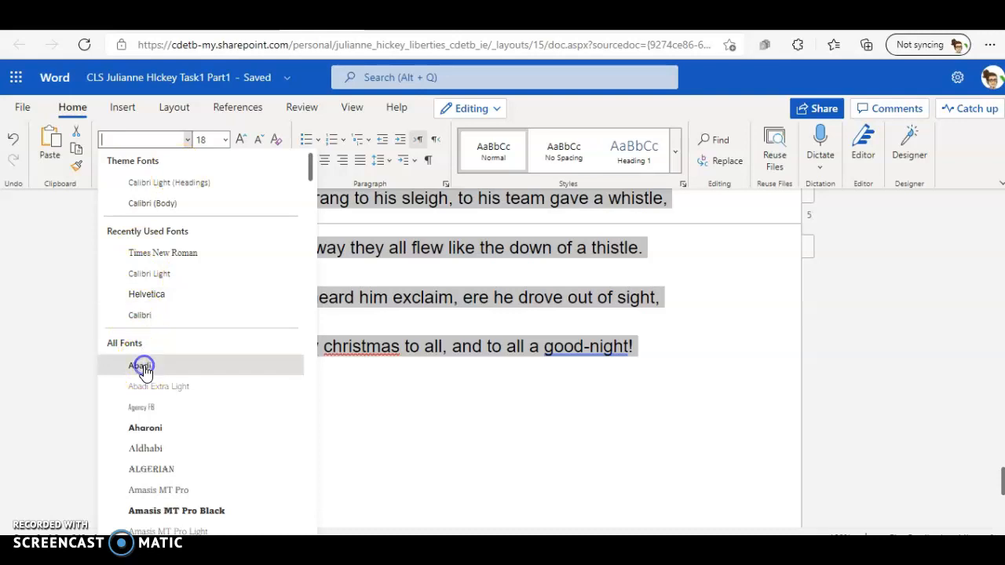
{"action": "left_click", "coordinate": [227, 141]}
{"action": "left_click", "coordinate": [216, 243]}
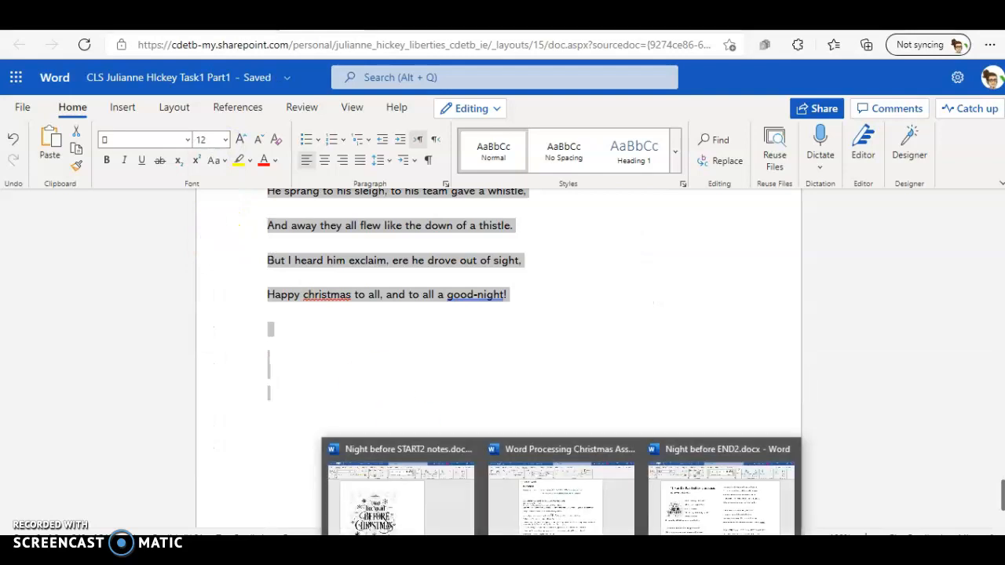
Step: Check the brief's style instruction and apply the Title style to the poem's heading line "'Twas the Night Before Christmas:" in the online document
{"action": "left_click", "coordinate": [587, 508]}
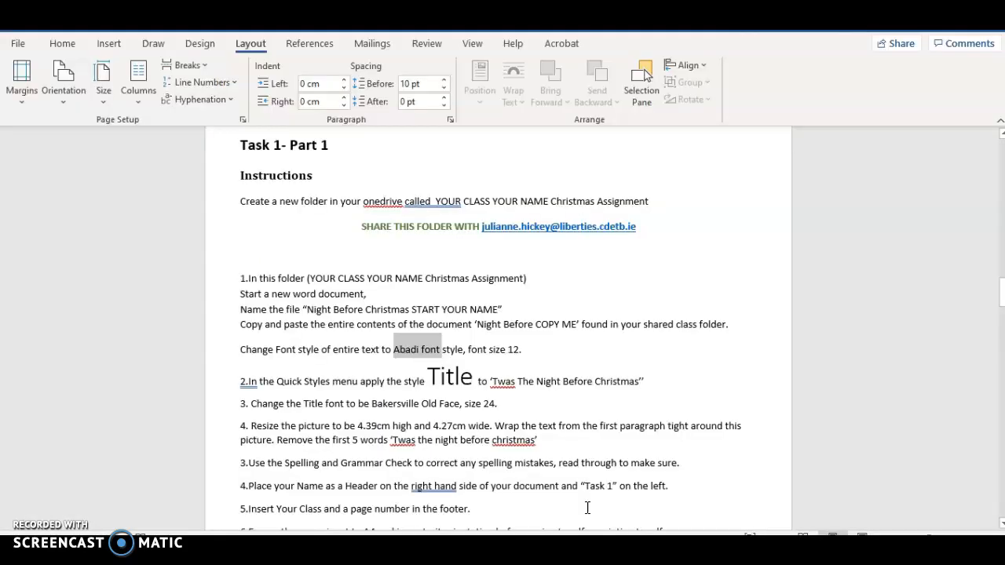
{"action": "mouse_move", "coordinate": [561, 547]}
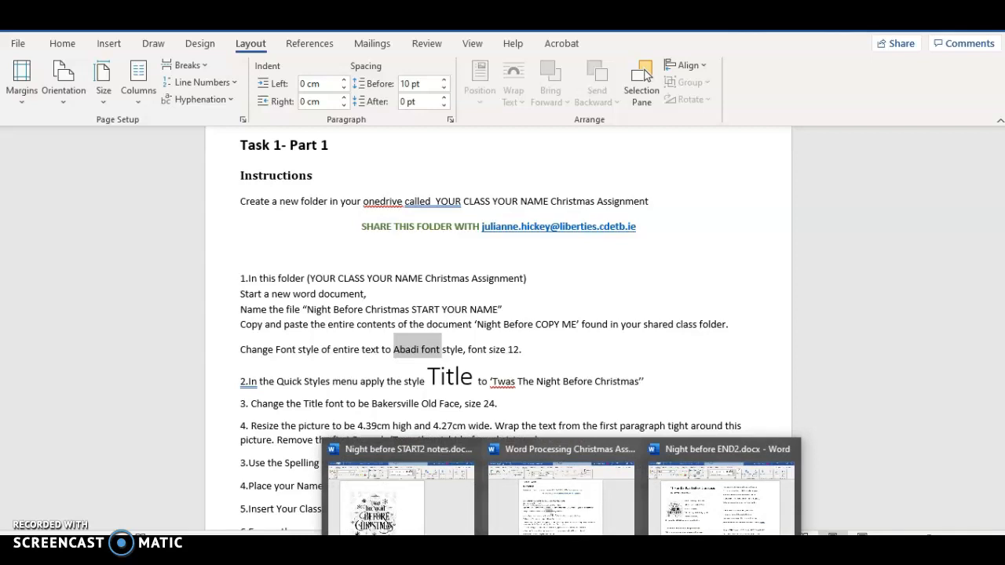
{"action": "left_click", "coordinate": [561, 547]}
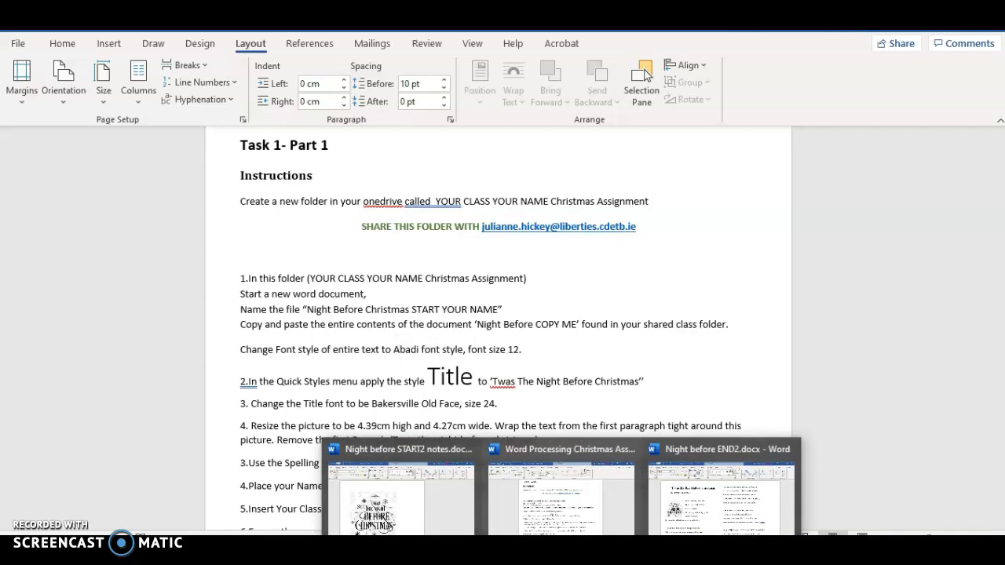
{"action": "left_click", "coordinate": [522, 505]}
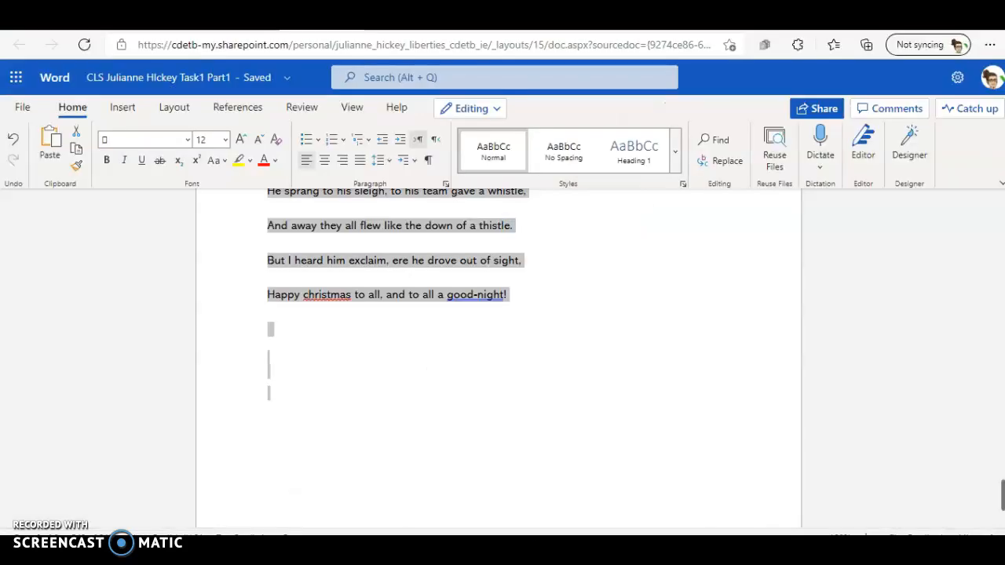
{"action": "left_click_drag", "start_coordinate": [1002, 499], "coordinate": [1001, 208]}
{"action": "left_click", "coordinate": [496, 336]}
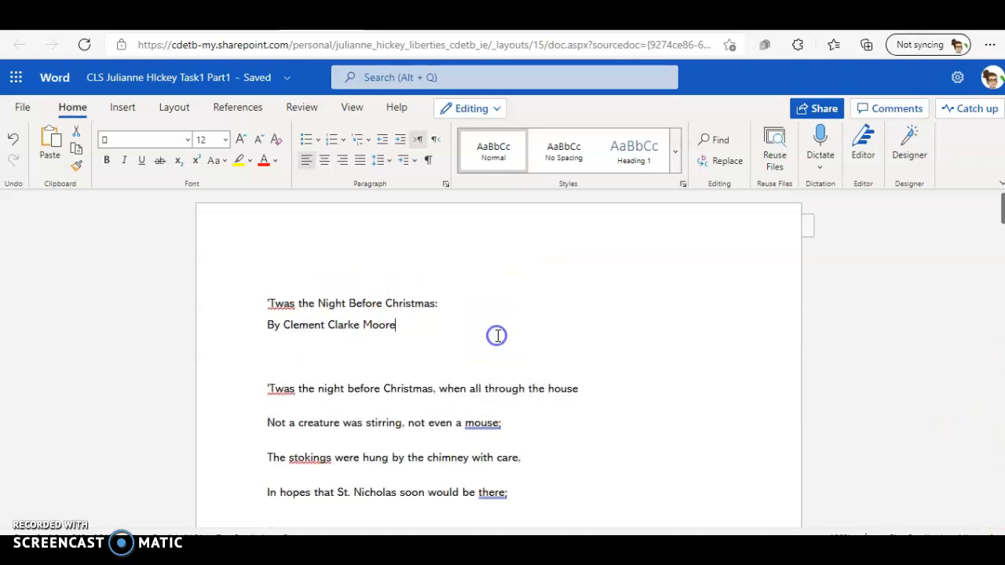
{"action": "left_click_drag", "start_coordinate": [439, 303], "coordinate": [254, 307]}
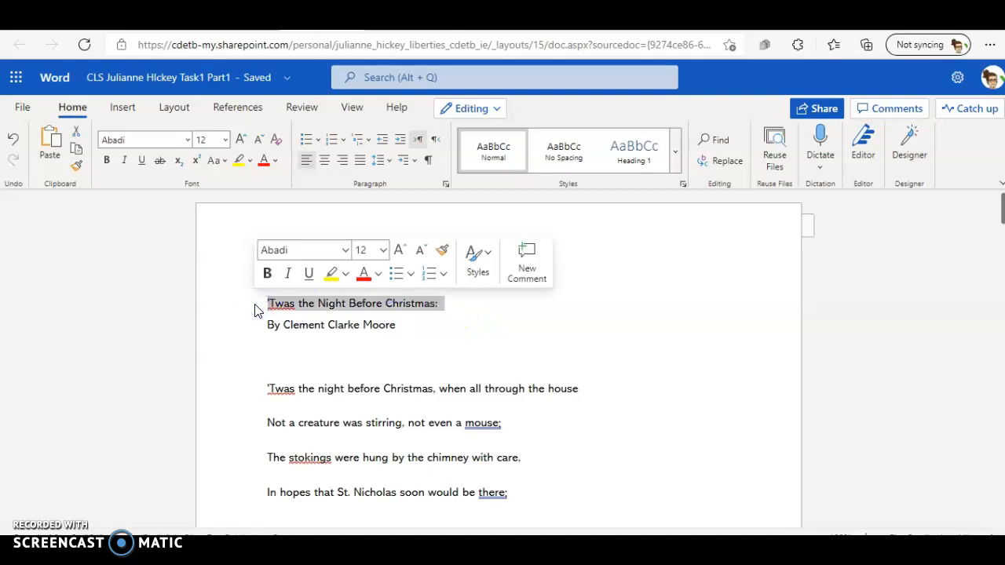
{"action": "left_click", "coordinate": [486, 260]}
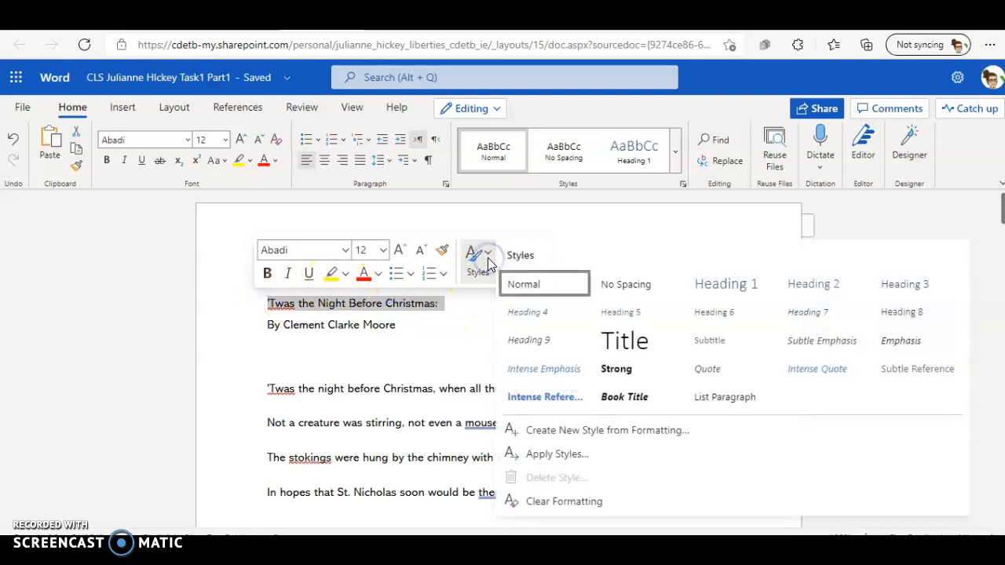
{"action": "left_click", "coordinate": [635, 343]}
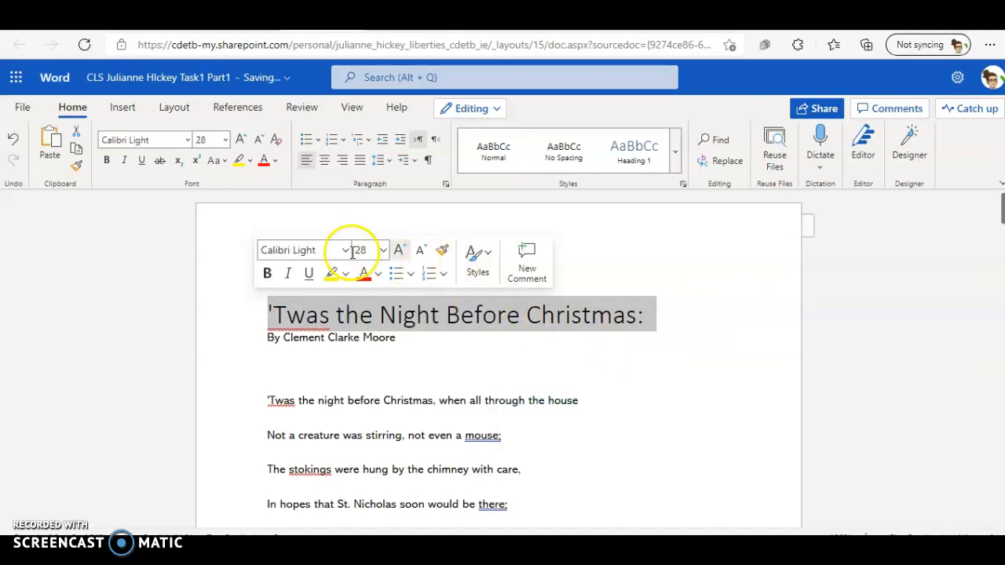
Step: Set the poem title's font to Baskerville Old Face, size 24, checking the size against the assignment brief
{"action": "left_click", "coordinate": [349, 250]}
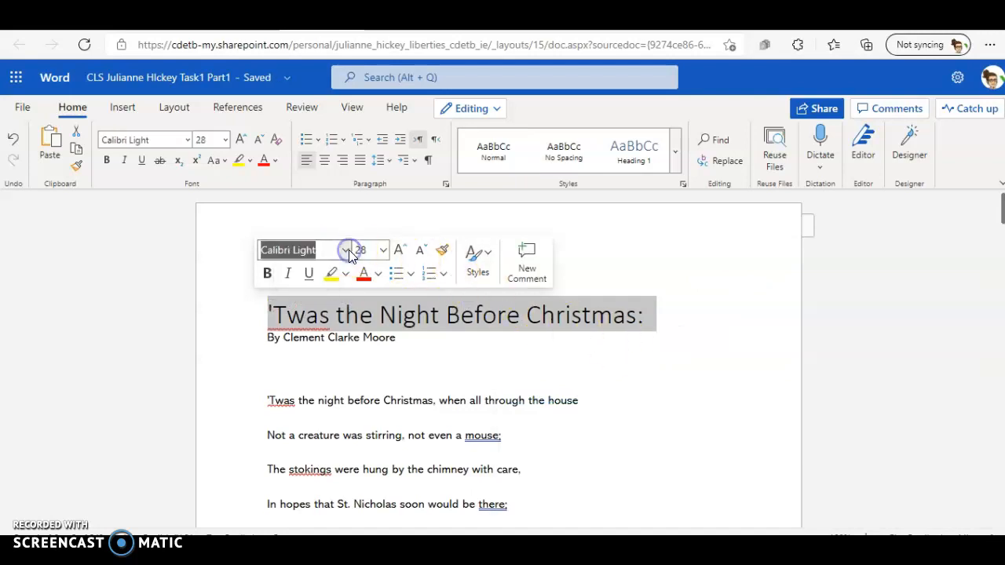
{"action": "left_click", "coordinate": [348, 250]}
{"action": "left_click_drag", "start_coordinate": [574, 90], "coordinate": [575, 135]}
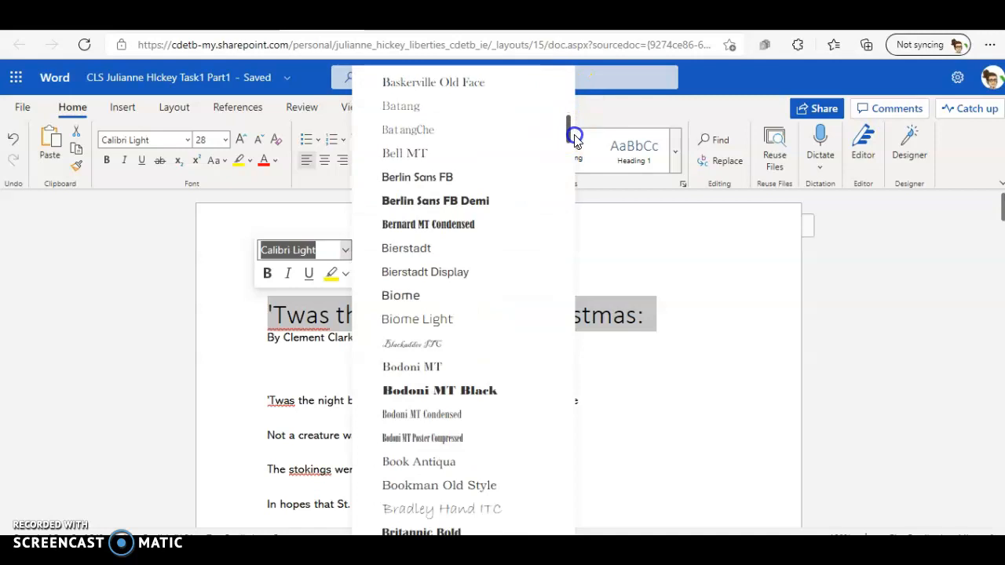
{"action": "left_click", "coordinate": [464, 86]}
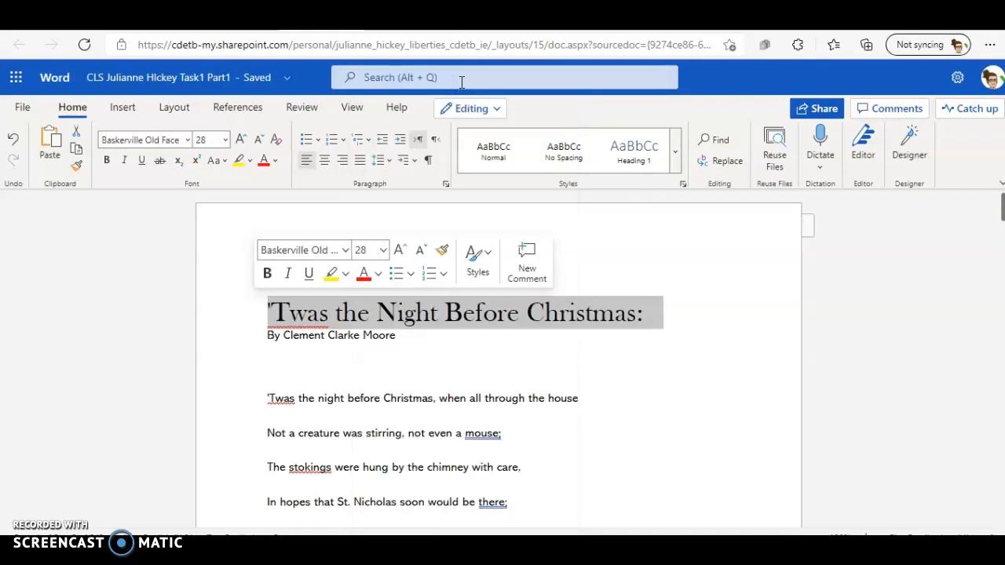
{"action": "left_click", "coordinate": [225, 139]}
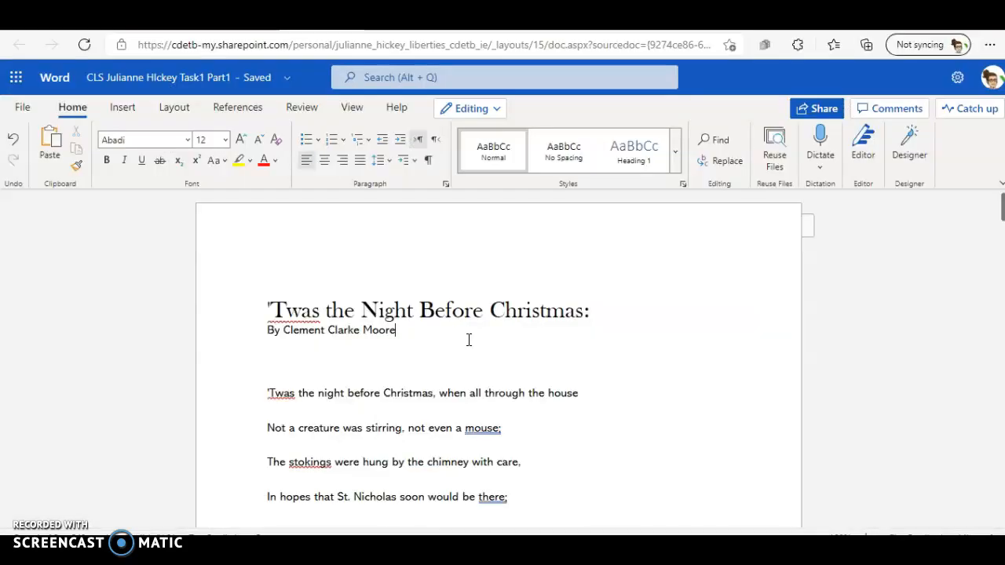
{"action": "left_click", "coordinate": [743, 365]}
{"action": "mouse_move", "coordinate": [1004, 208]}
{"action": "left_mouse_down"}
{"action": "mouse_move", "coordinate": [1004, 256]}
{"action": "mouse_move", "coordinate": [1004, 209]}
{"action": "left_mouse_up"}
Step: Copy the Christmas picture from the Night before START2 notes document and paste it below the author line in the online document
{"action": "left_click", "coordinate": [679, 507]}
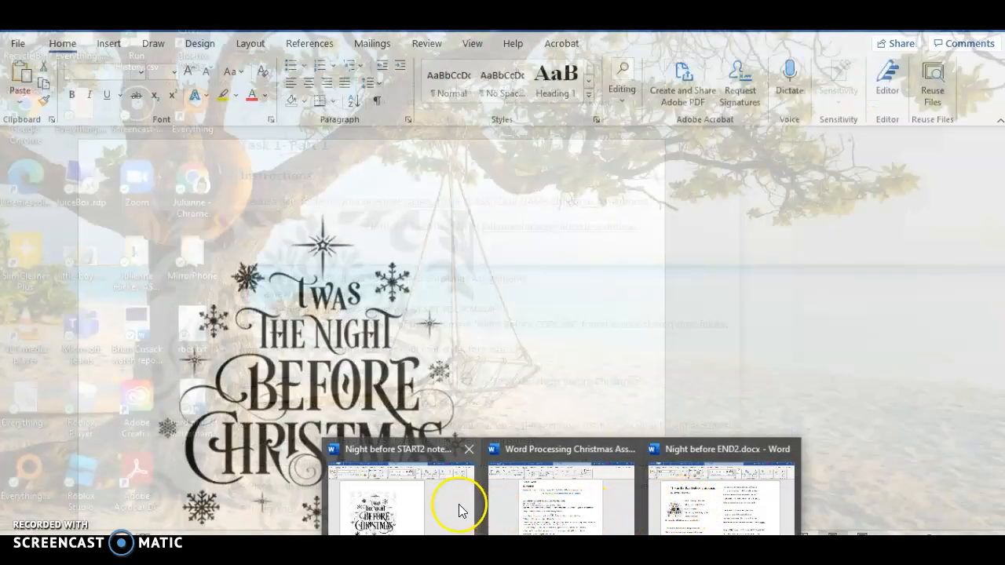
{"action": "left_click", "coordinate": [460, 509]}
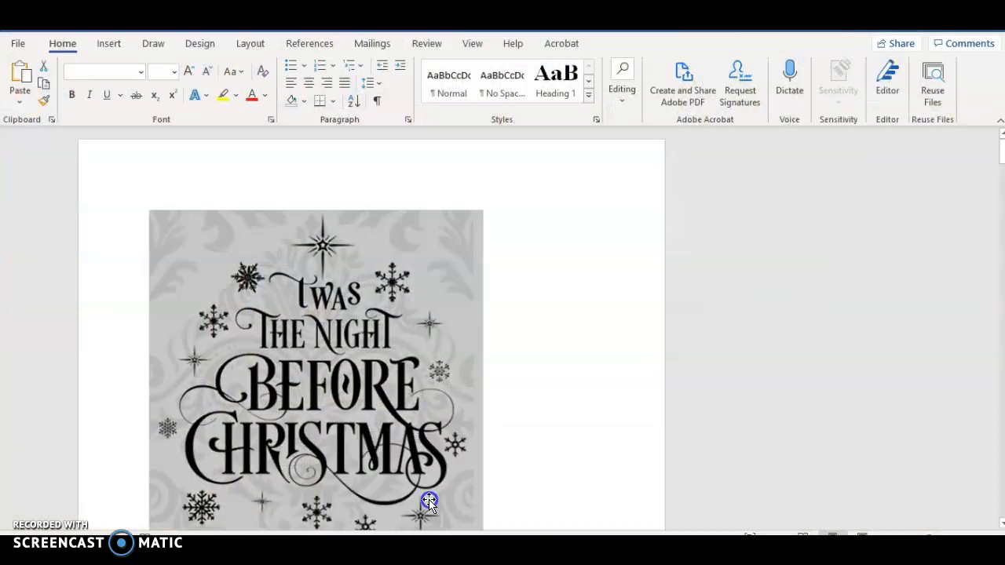
{"action": "left_click", "coordinate": [373, 365]}
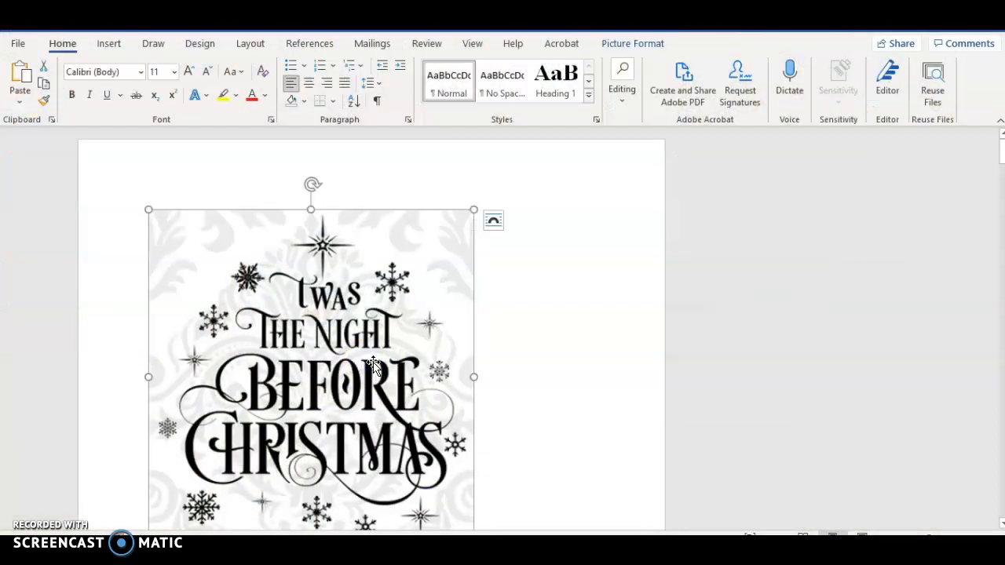
{"action": "mouse_move", "coordinate": [562, 559]}
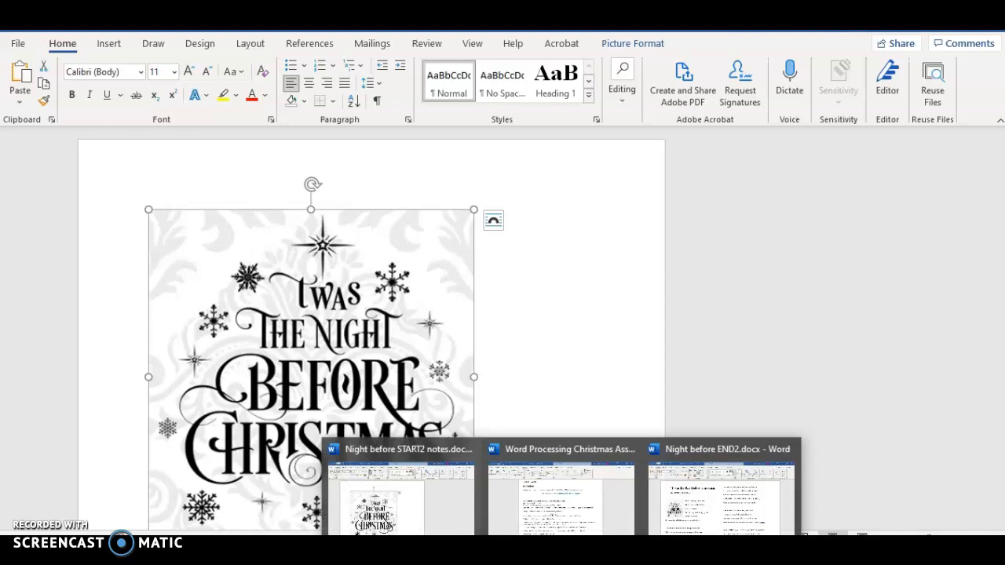
{"action": "left_click", "coordinate": [542, 498]}
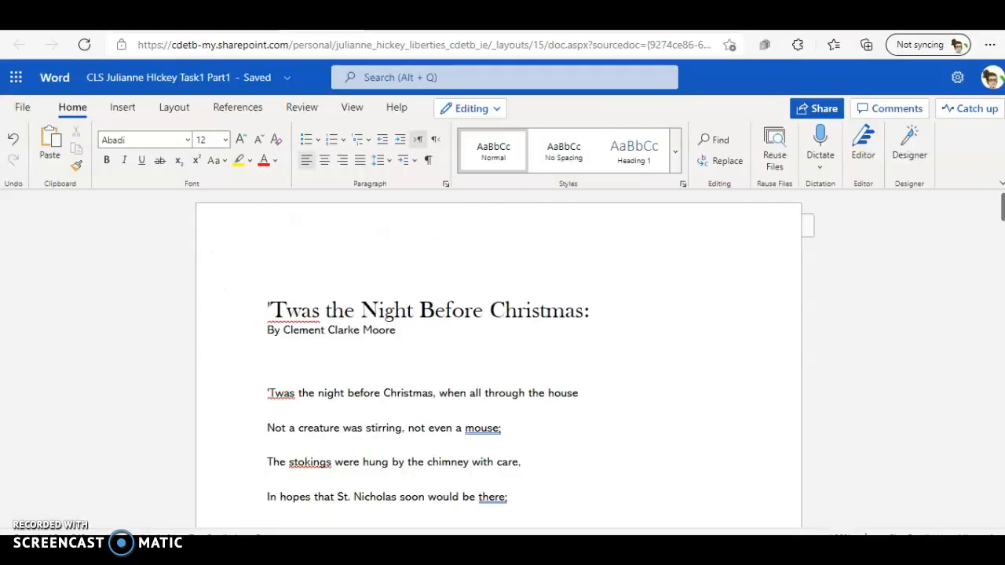
{"action": "key", "text": "ctrl+v"}
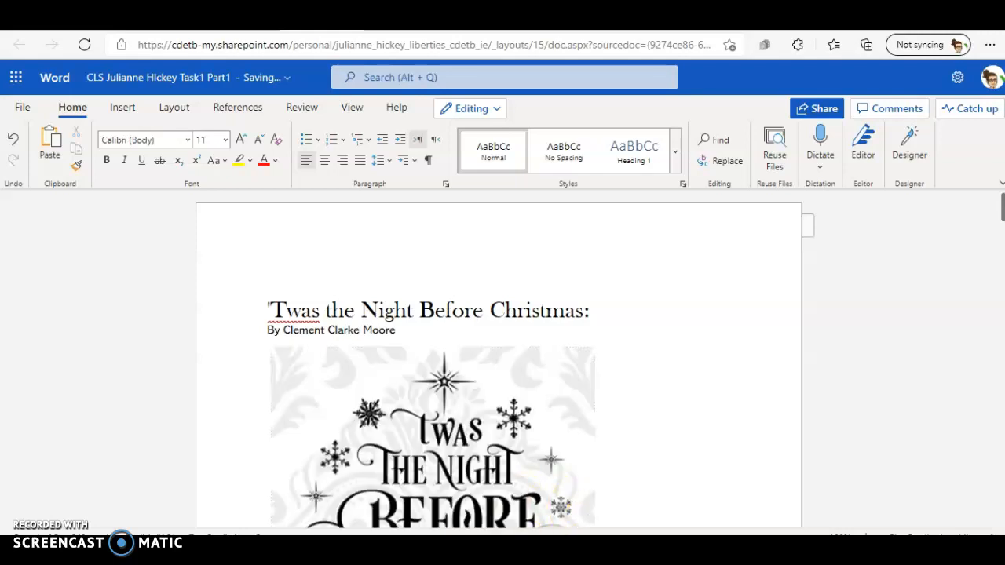
Step: Resize the pasted picture to 1.27 inches high with the aspect ratio locked and set its text wrapping to Square Left
{"action": "left_click", "coordinate": [460, 430]}
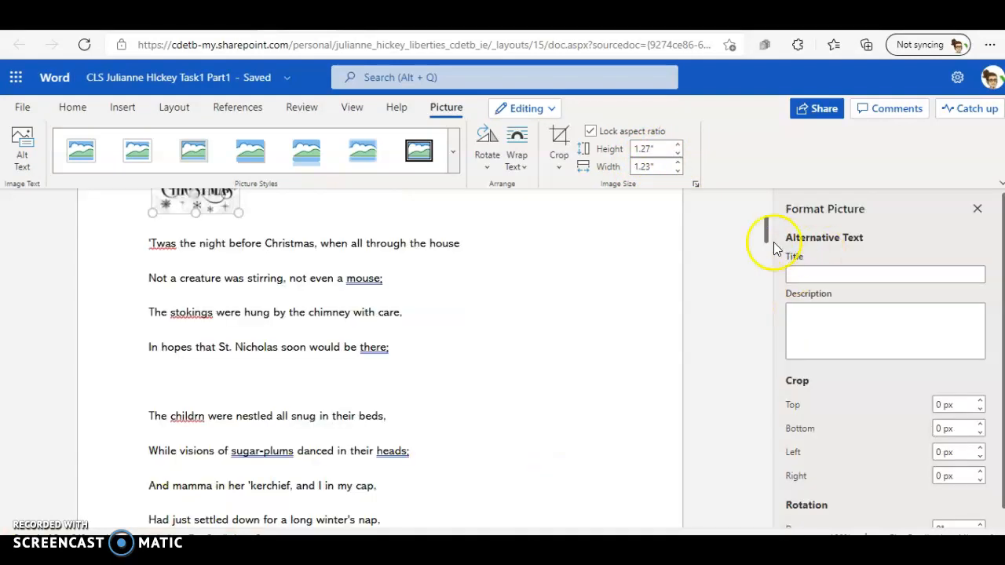
{"action": "left_click_drag", "start_coordinate": [767, 235], "coordinate": [766, 214]}
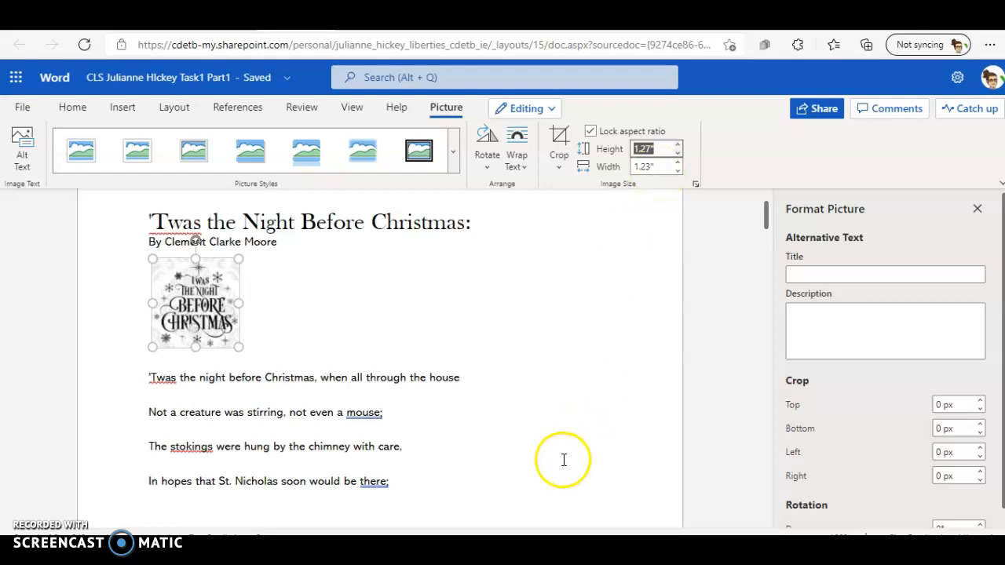
{"action": "left_click", "coordinate": [196, 299]}
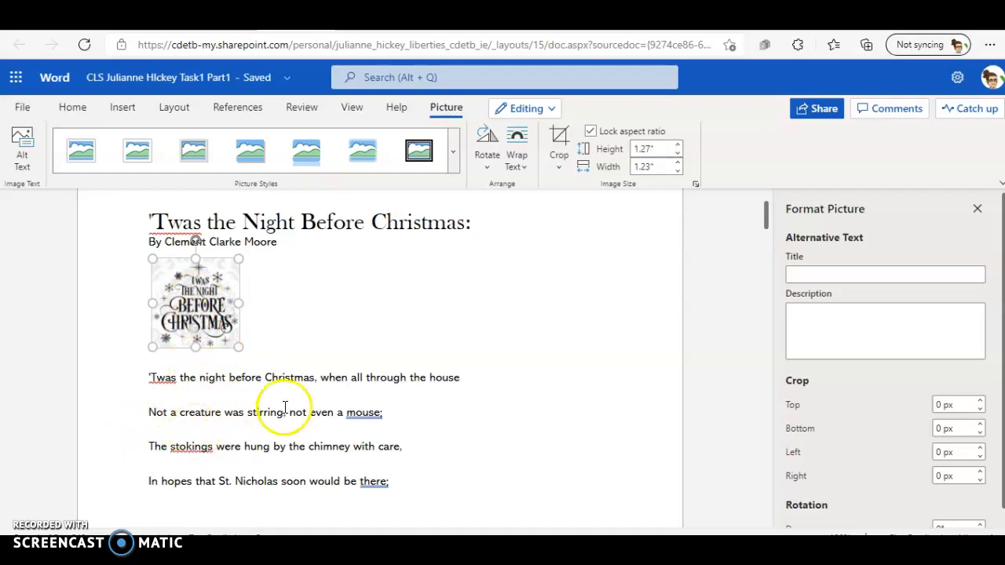
{"action": "left_click", "coordinate": [518, 161]}
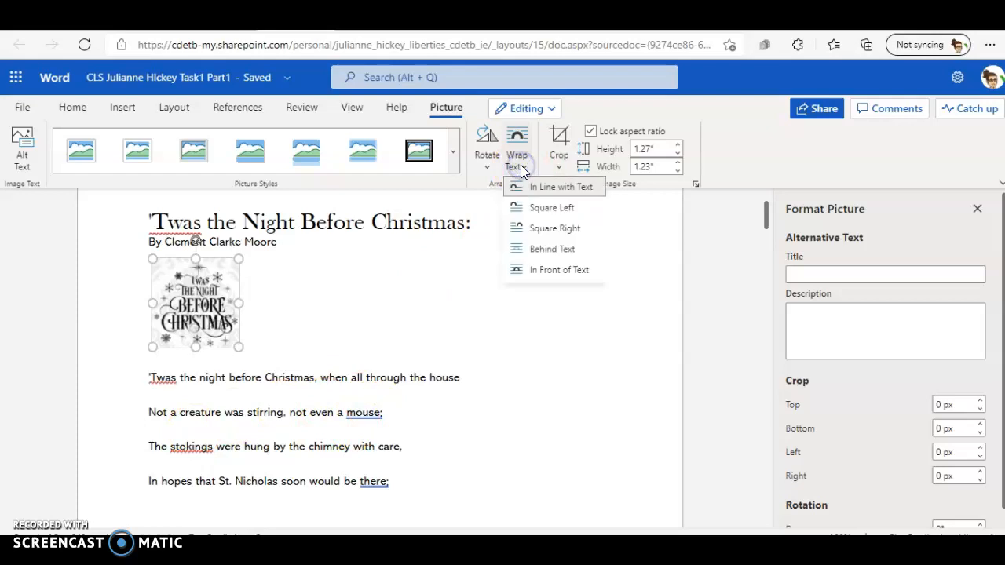
{"action": "left_click", "coordinate": [551, 204]}
{"action": "left_click", "coordinate": [266, 257]}
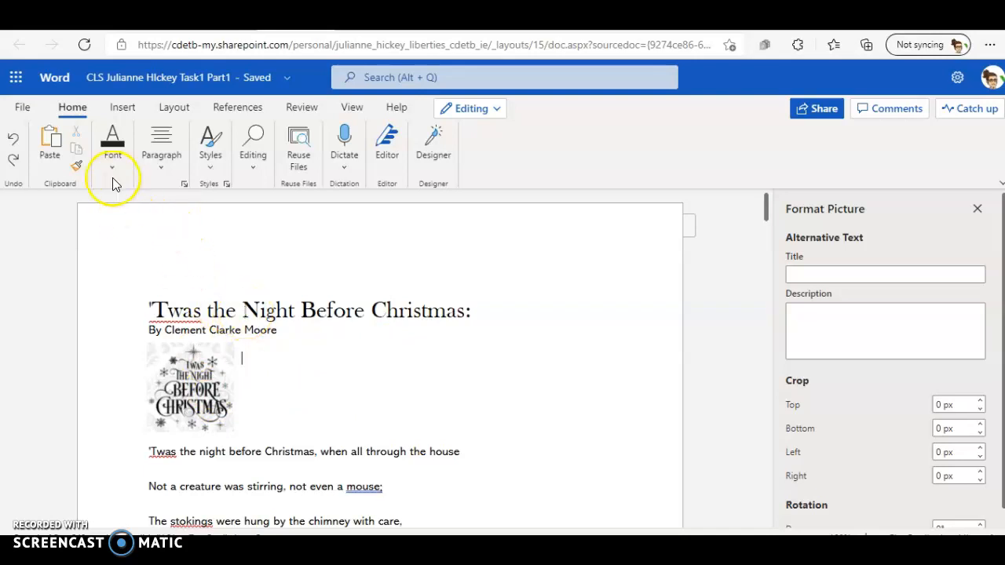
Step: Open the online document in the Word desktop app and allow the site to launch it
{"action": "left_click", "coordinate": [21, 110]}
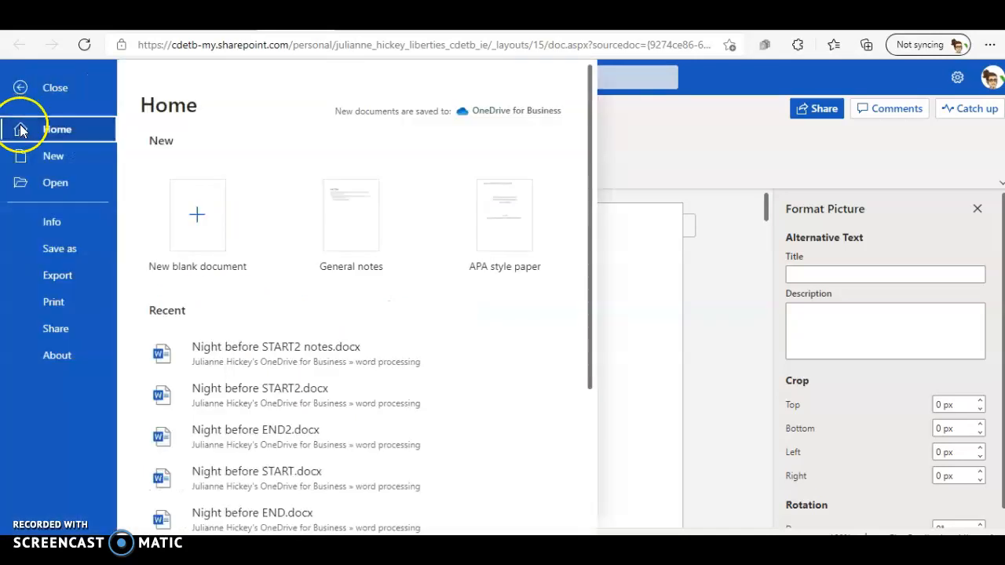
{"action": "left_click", "coordinate": [66, 223]}
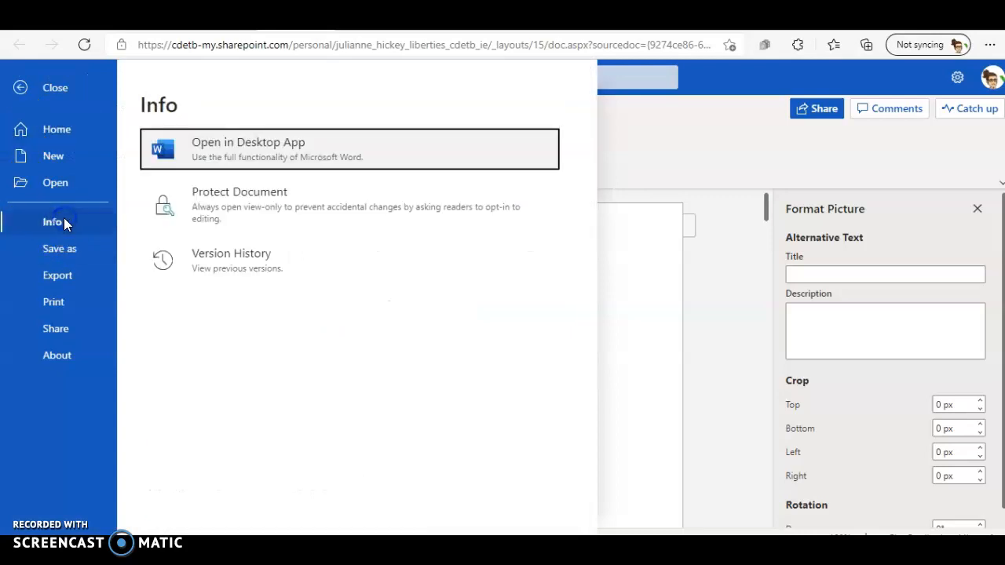
{"action": "left_click", "coordinate": [245, 160]}
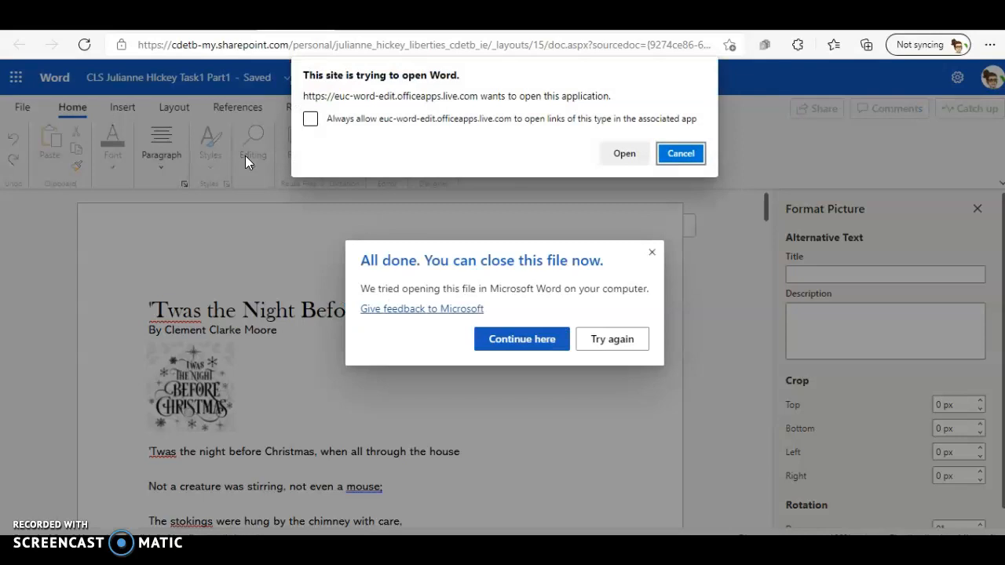
{"action": "left_click", "coordinate": [628, 161]}
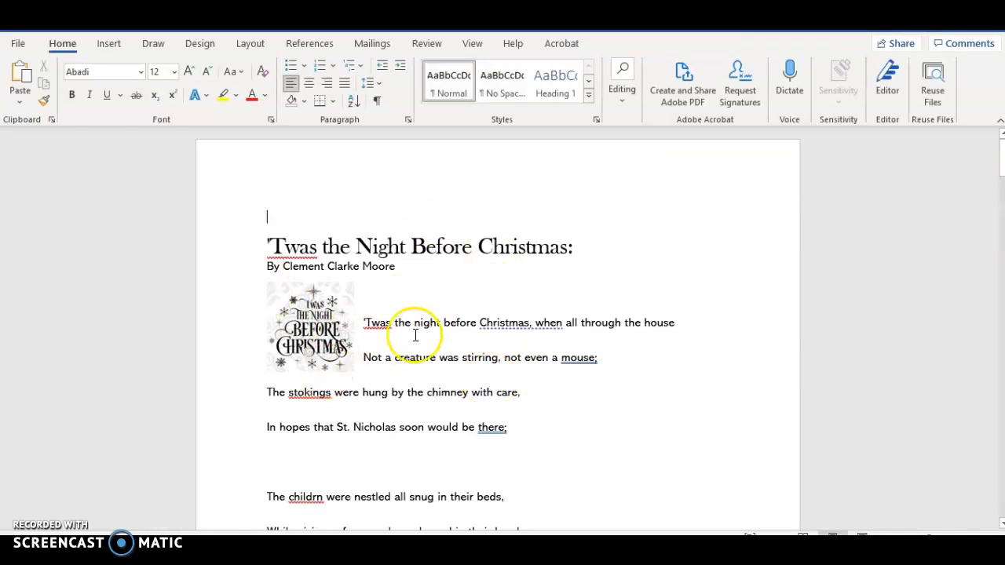
Step: Set the picture's text wrapping to Tight and move it down beside the first three lines of the poem
{"action": "left_click", "coordinate": [345, 323]}
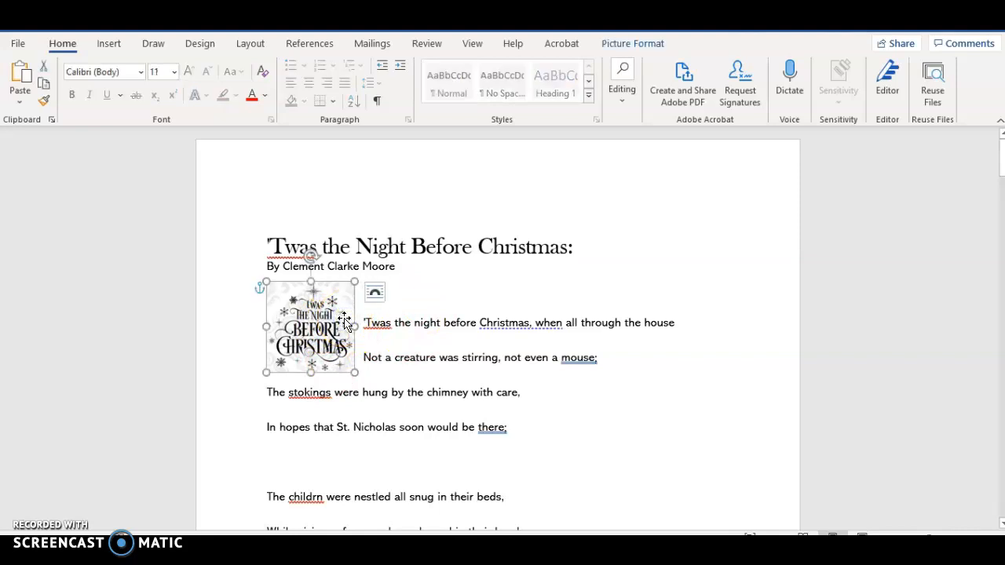
{"action": "left_click", "coordinate": [306, 330]}
{"action": "double_click", "coordinate": [305, 331]}
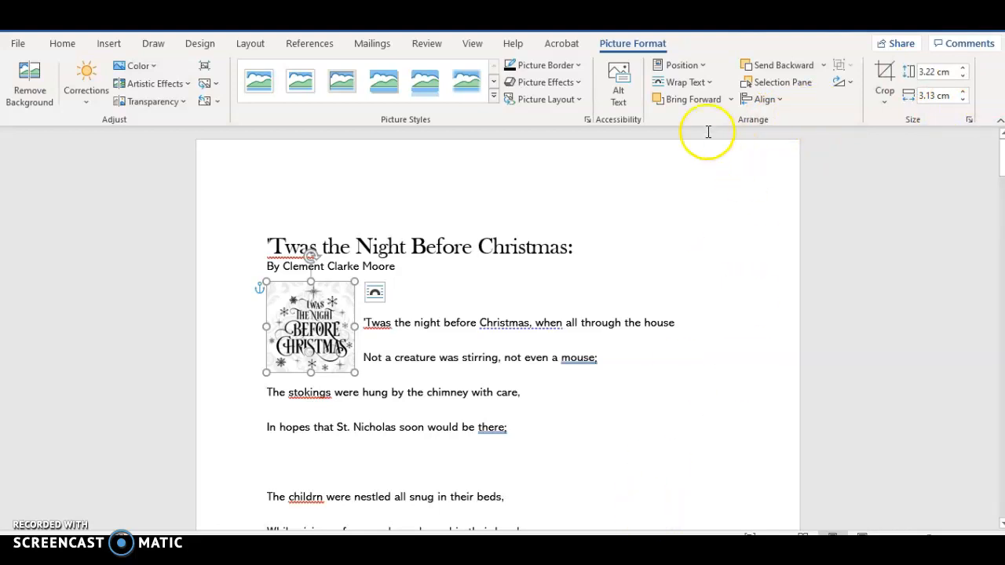
{"action": "left_click", "coordinate": [698, 84]}
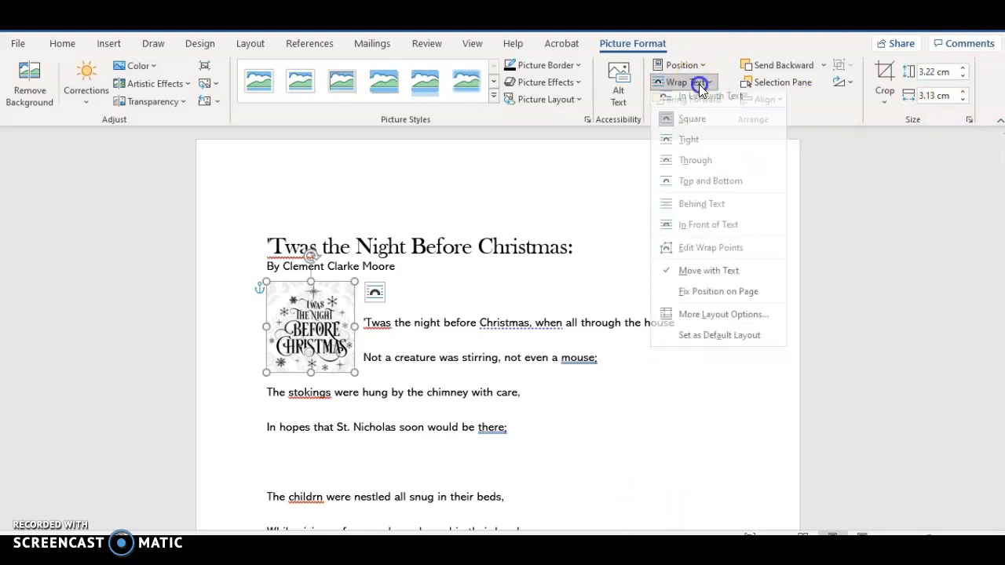
{"action": "left_click", "coordinate": [668, 146]}
{"action": "left_click_drag", "start_coordinate": [310, 330], "coordinate": [312, 357]}
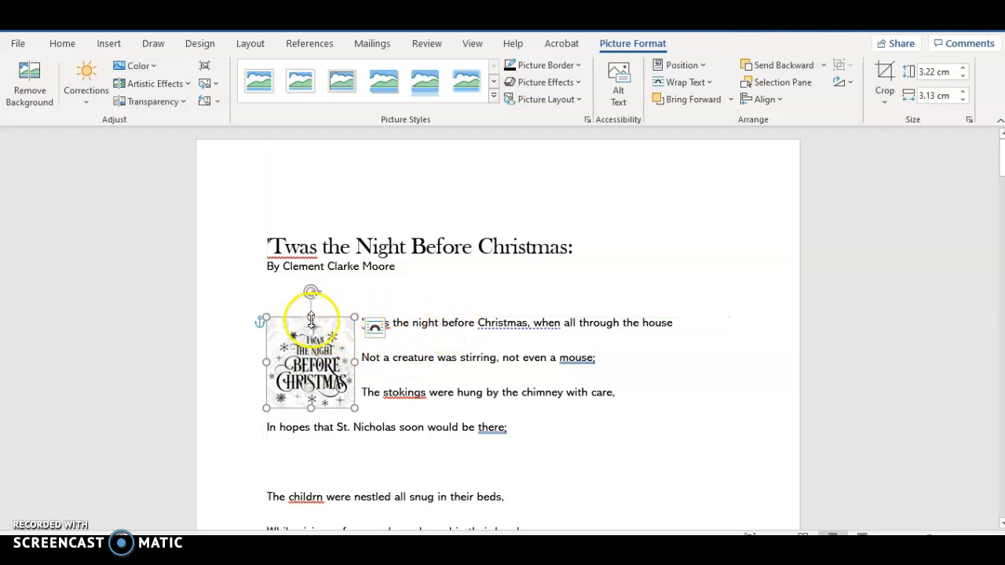
{"action": "left_click", "coordinate": [468, 354]}
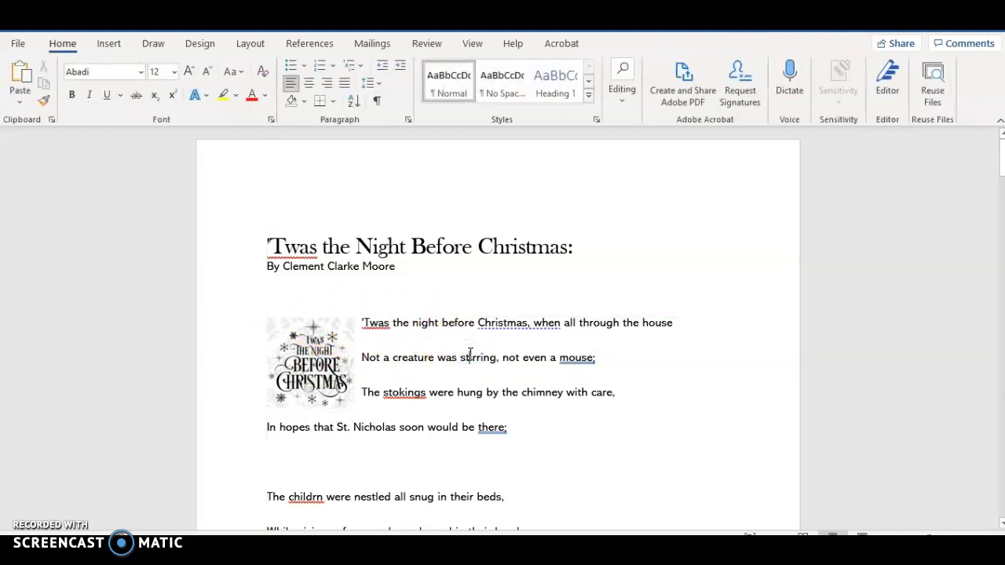
Step: Consult the brief's picture size instruction and resize the poem's picture to 4.39 cm high with the aspect ratio kept
{"action": "left_click", "coordinate": [337, 487]}
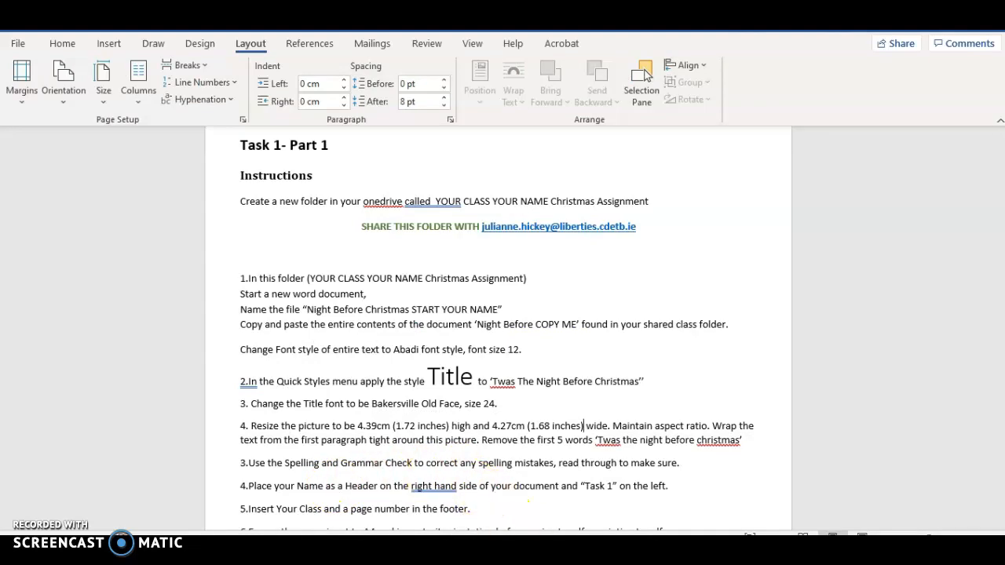
{"action": "mouse_move", "coordinate": [561, 551]}
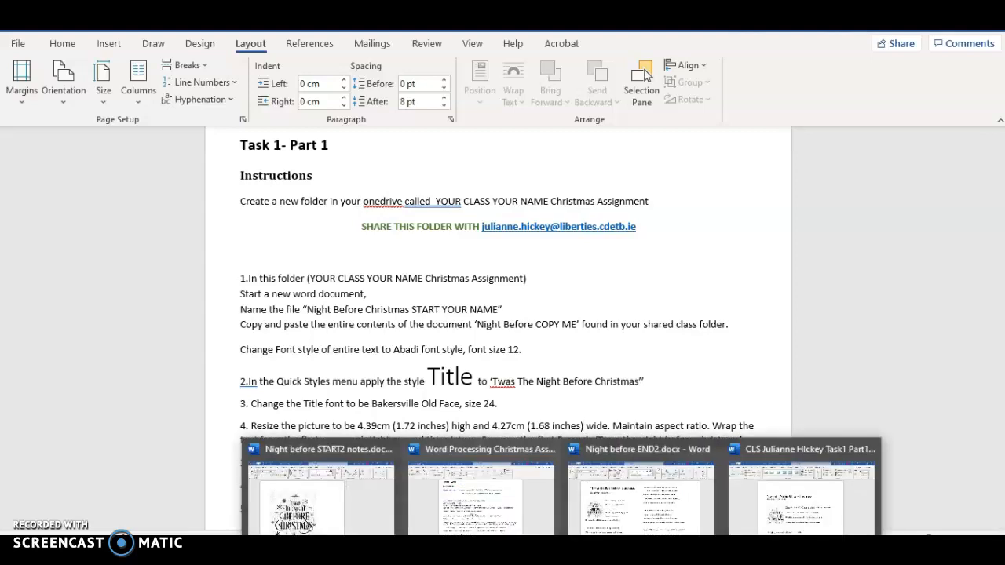
{"action": "left_click", "coordinate": [801, 498]}
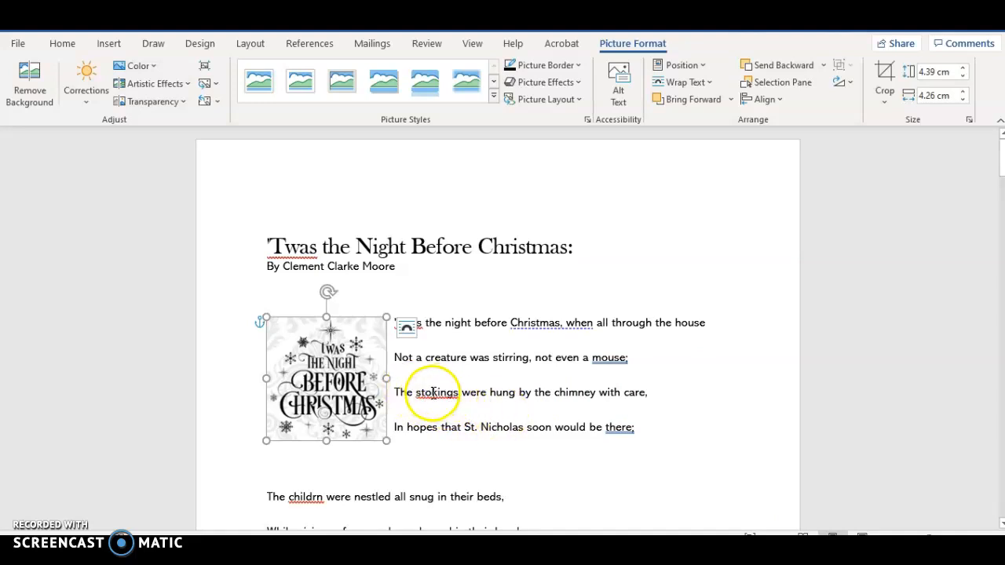
Step: Correct "stokings" to "stockings" in the poem's third line and split "'Twas" into "'T was" in the first line
{"action": "right_click", "coordinate": [433, 391]}
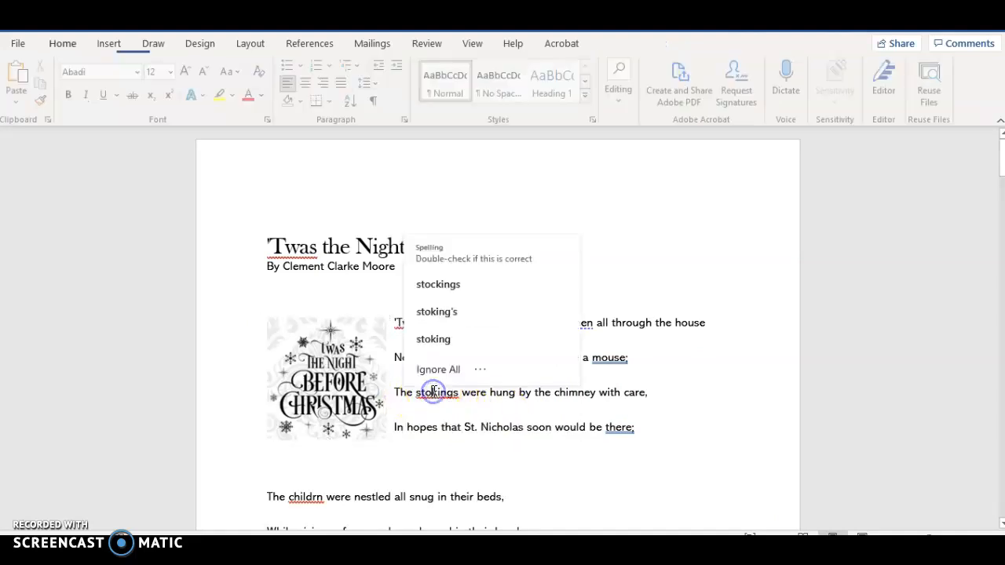
{"action": "left_click", "coordinate": [433, 283]}
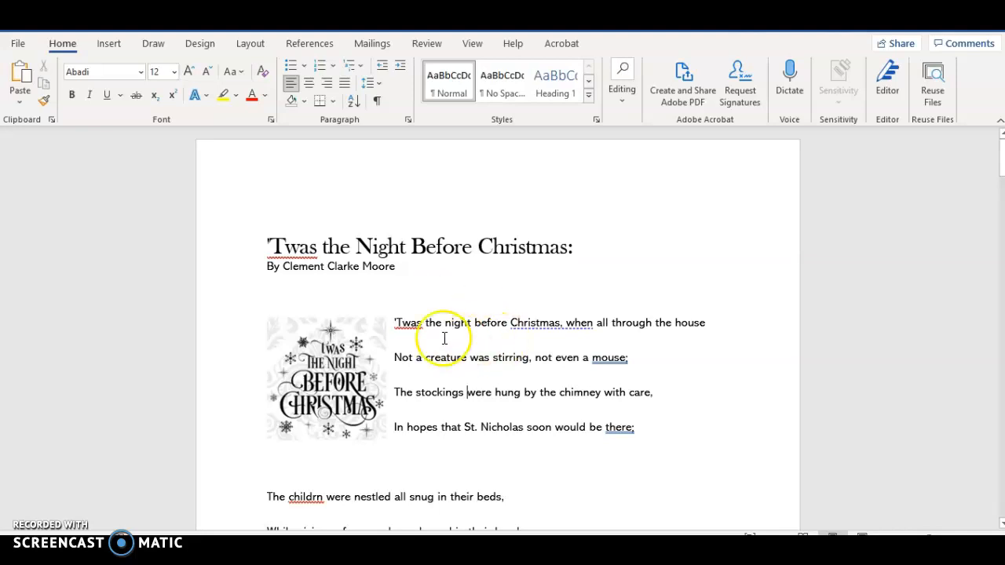
{"action": "right_click", "coordinate": [403, 322]}
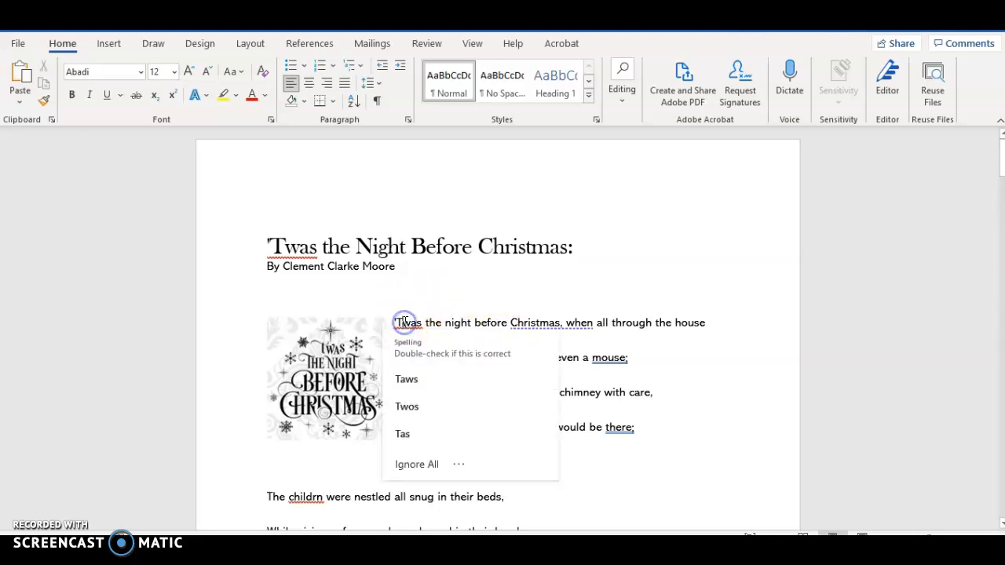
{"action": "left_click", "coordinate": [402, 322]}
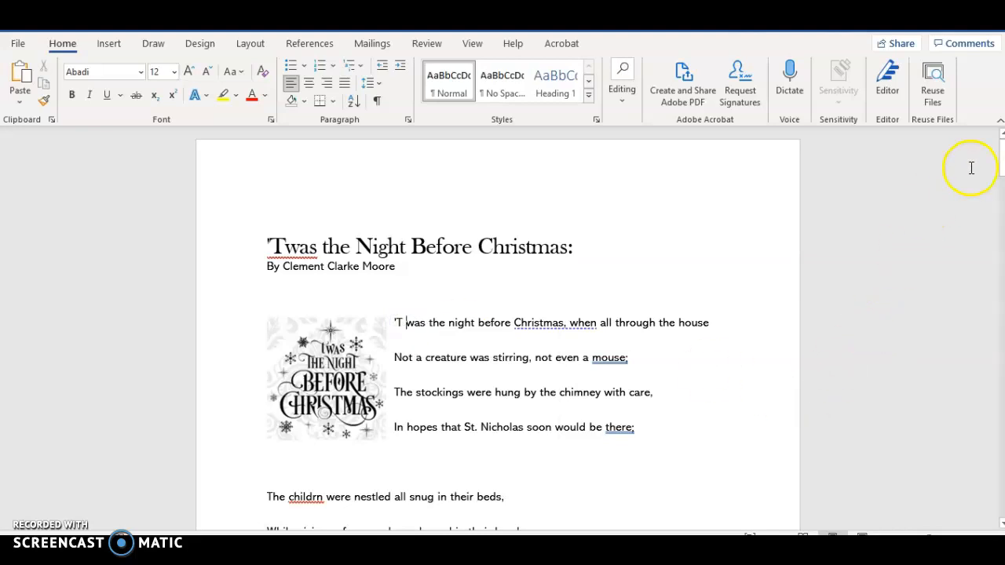
Step: Insert a Blank (Three Columns) header with "Task 1" on the left and the author's full name on the right
{"action": "scroll", "coordinate": [1001, 172], "scroll_direction": "down", "scroll_amount": 3}
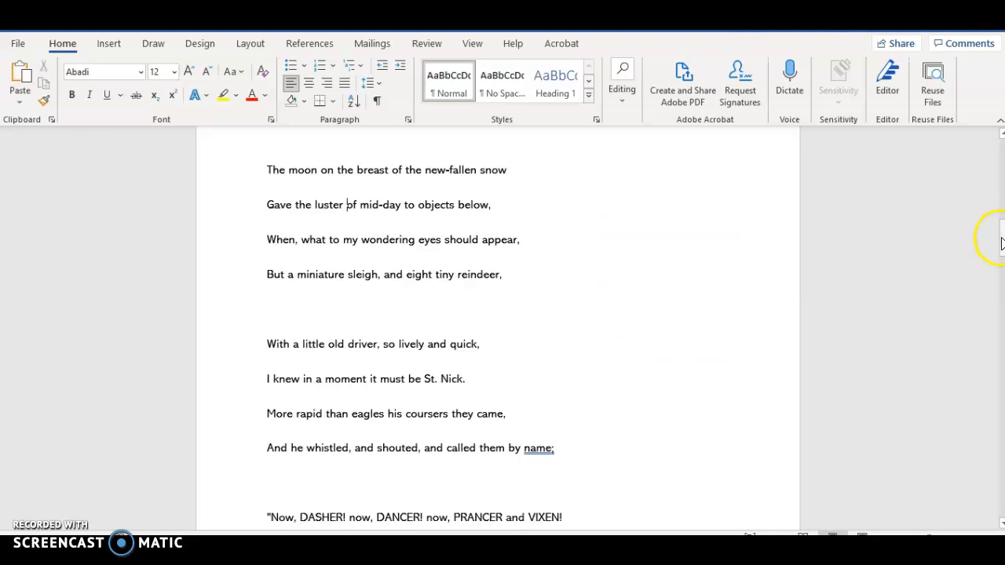
{"action": "left_click_drag", "start_coordinate": [1000, 240], "coordinate": [1001, 269]}
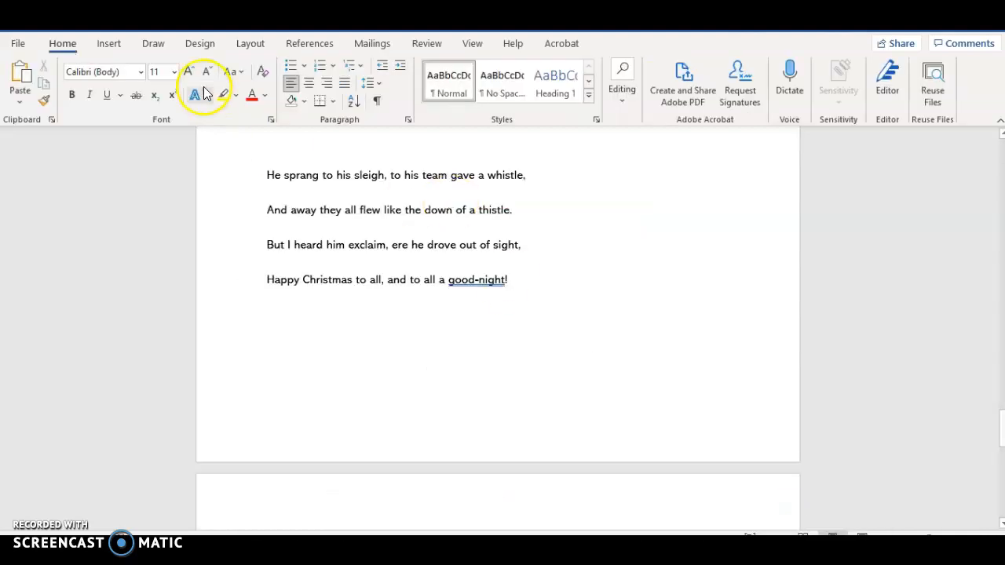
{"action": "left_click", "coordinate": [110, 46]}
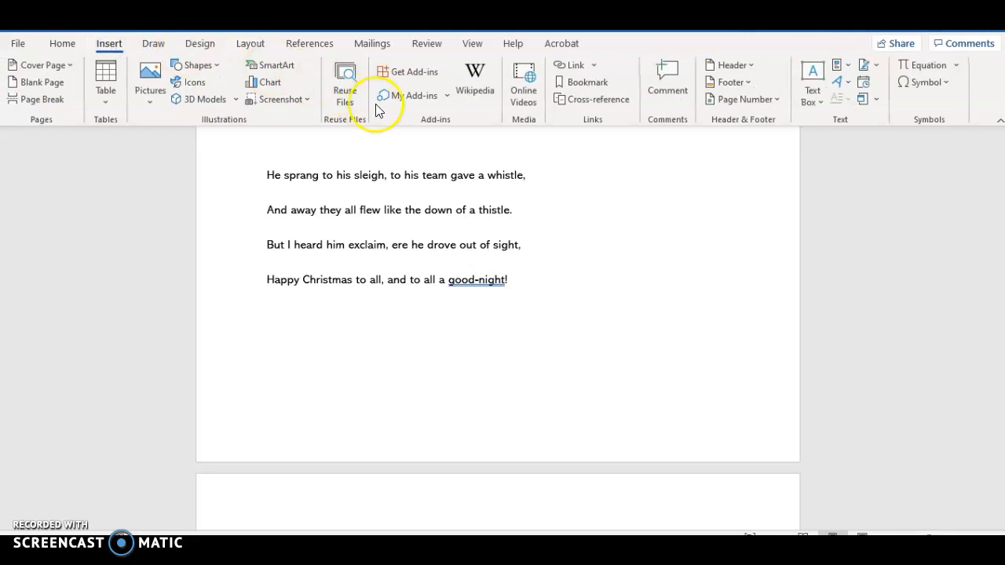
{"action": "left_click", "coordinate": [752, 65]}
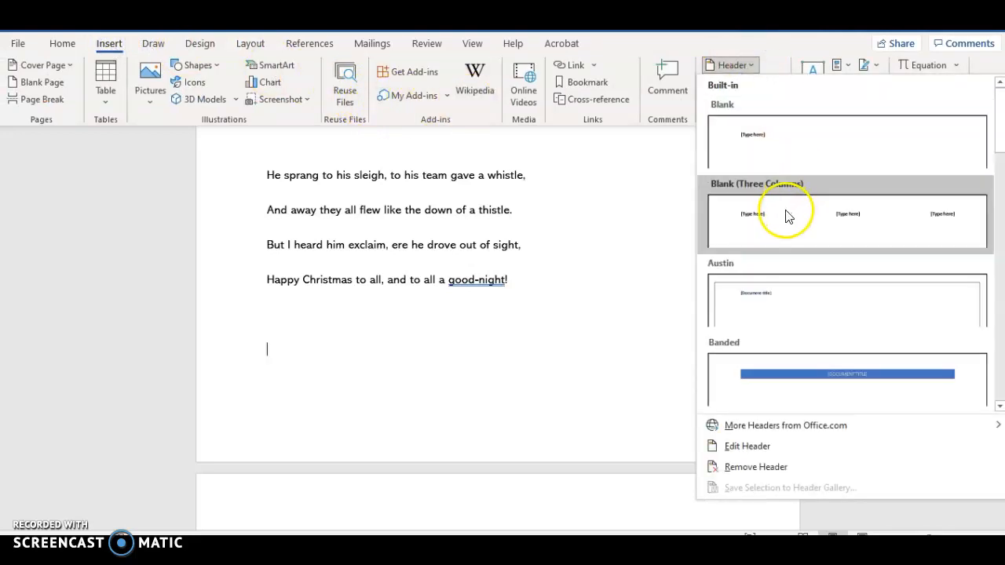
{"action": "left_click", "coordinate": [779, 210]}
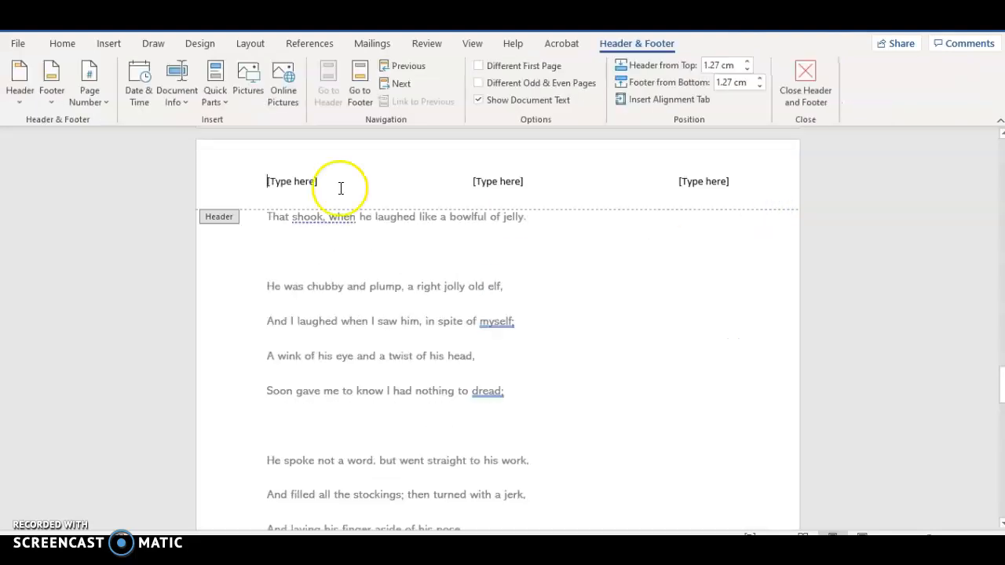
{"action": "left_click", "coordinate": [260, 181]}
{"action": "type", "text": "Task 1"}
{"action": "left_click", "coordinate": [704, 182]}
{"action": "type", "text": "Julianne Hickey"}
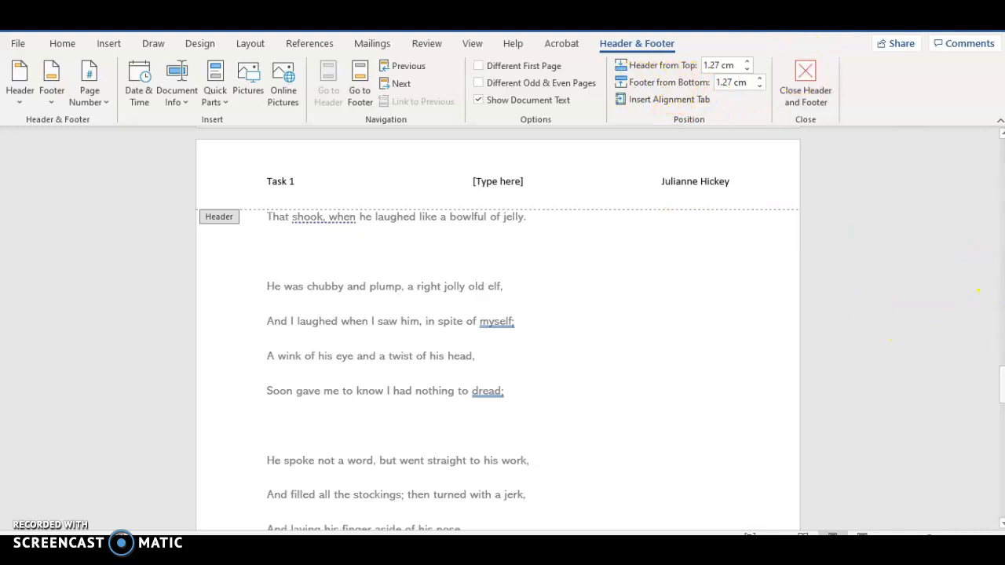
Step: Enter the class name CLS in the page footer
{"action": "left_click_drag", "start_coordinate": [1001, 390], "coordinate": [997, 442]}
{"action": "left_click", "coordinate": [302, 342]}
{"action": "type", "text": "CLS"}
Step: Insert a Plain Number 3 page number at the bottom of the page, with the class name CLS before it
{"action": "left_click", "coordinate": [106, 43]}
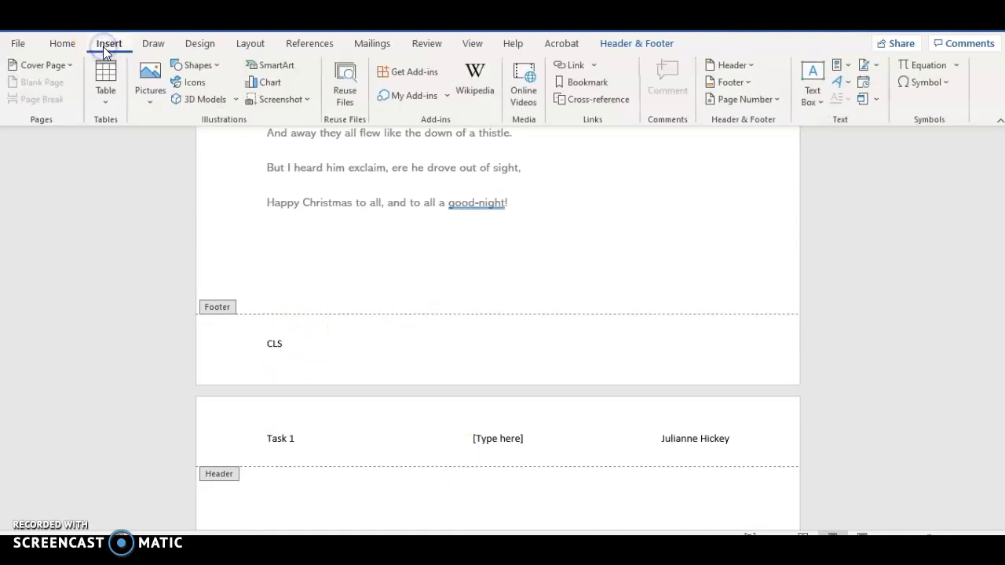
{"action": "left_click", "coordinate": [759, 99]}
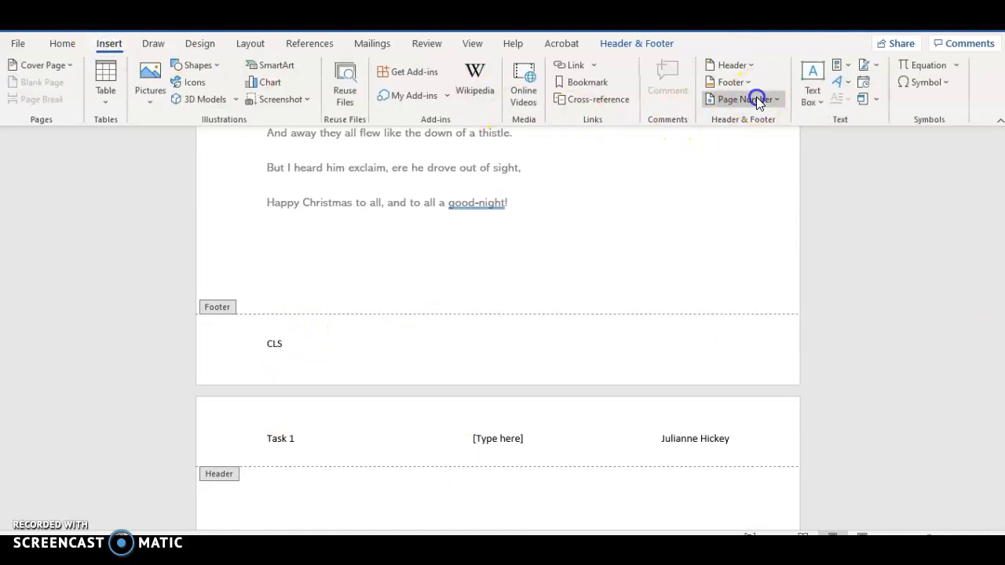
{"action": "mouse_move", "coordinate": [767, 141]}
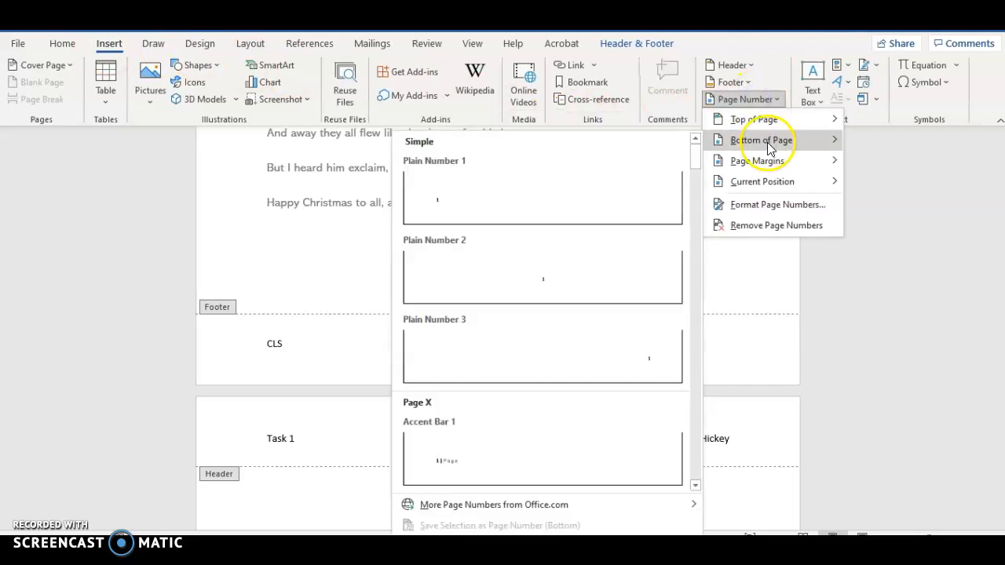
{"action": "left_click", "coordinate": [636, 357]}
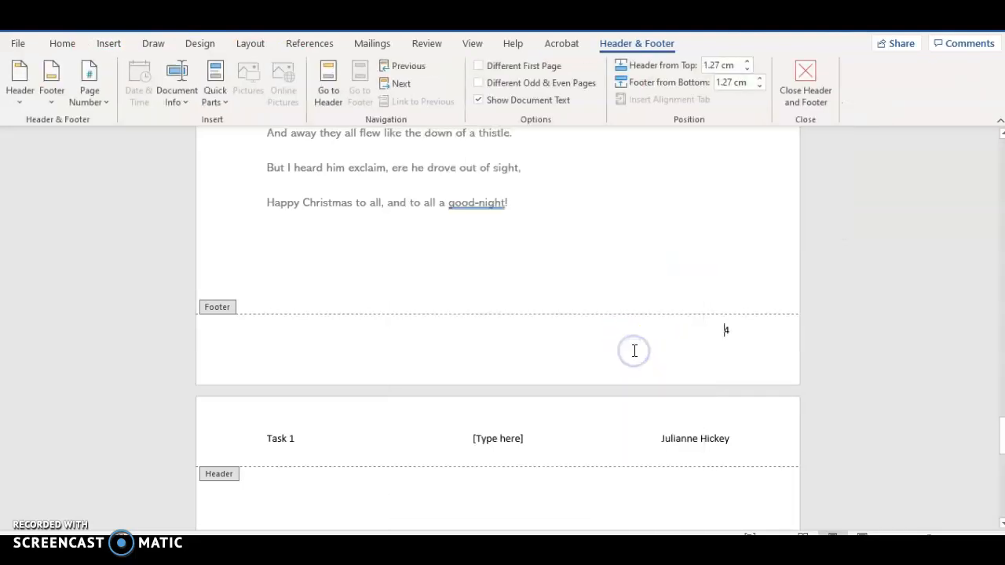
{"action": "left_click", "coordinate": [441, 329]}
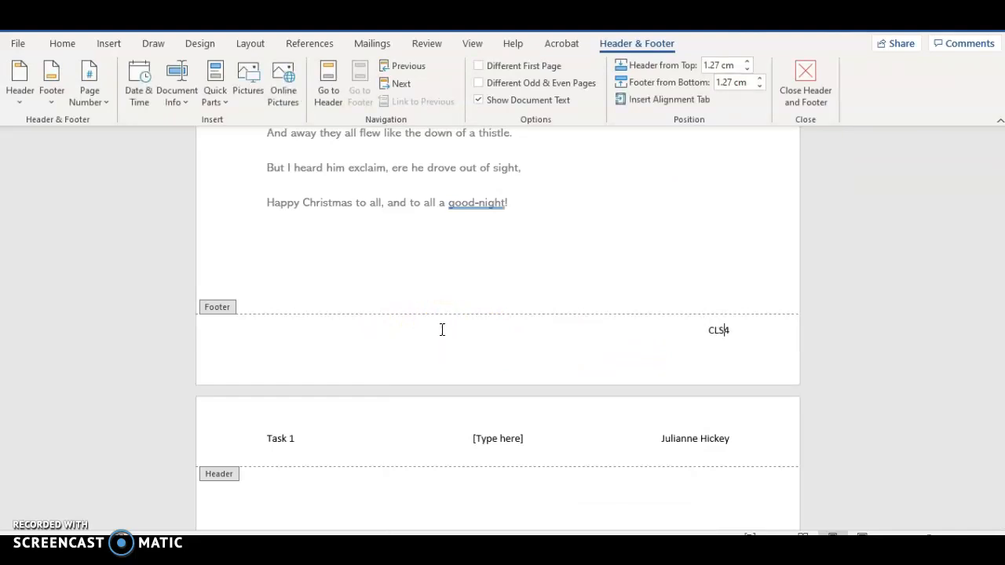
{"action": "left_click", "coordinate": [417, 338]}
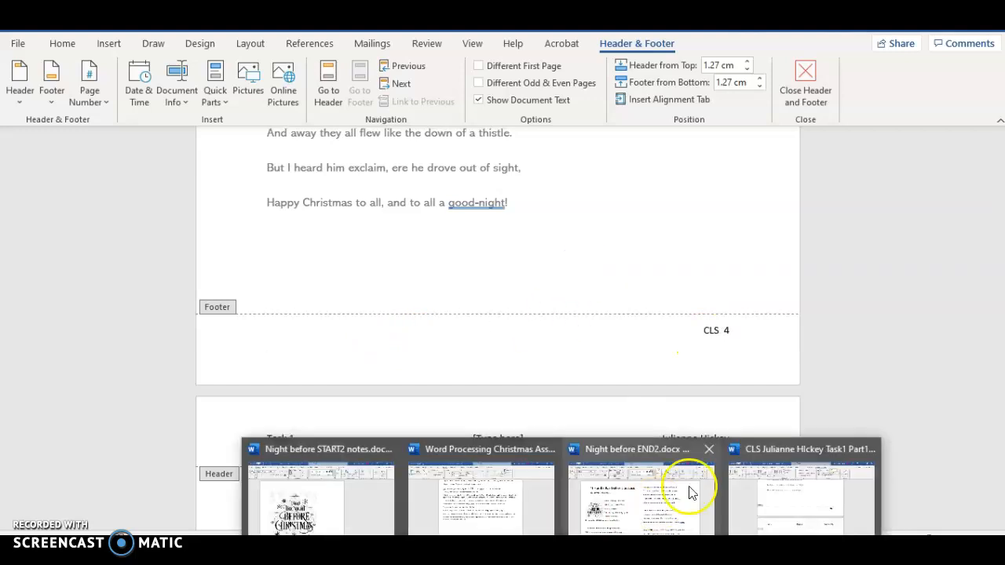
{"action": "left_click", "coordinate": [822, 401]}
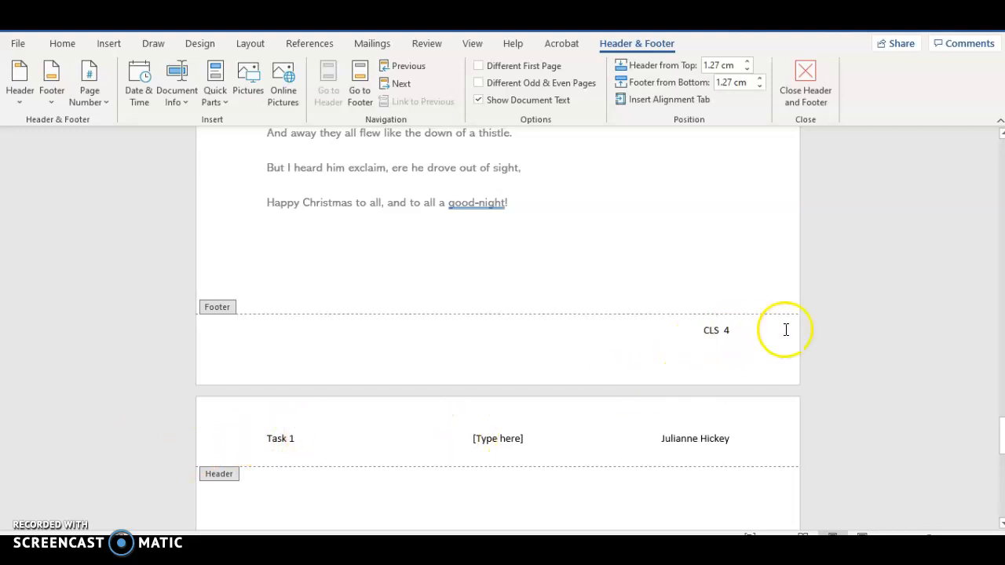
{"action": "left_click", "coordinate": [852, 343]}
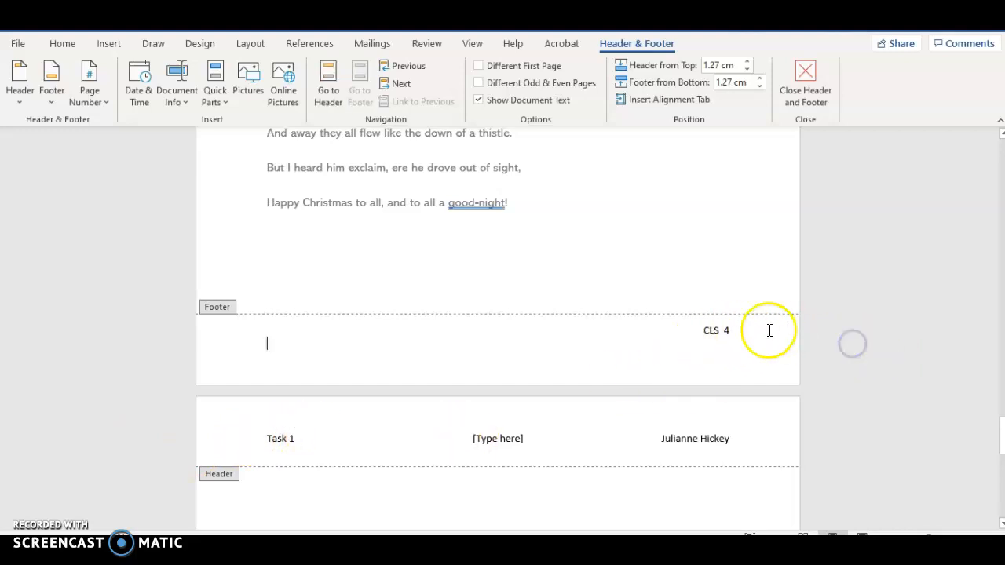
{"action": "left_click", "coordinate": [804, 79]}
Step: Consult the brief's page setup instruction, check the poem document for Portrait orientation and set its paper size to A4
{"action": "left_click", "coordinate": [488, 517]}
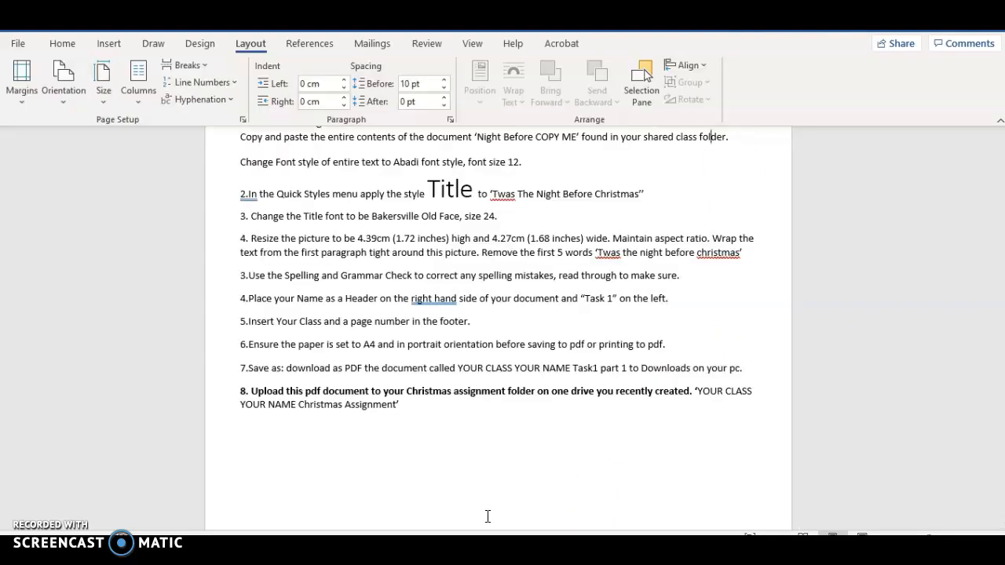
{"action": "mouse_move", "coordinate": [561, 550]}
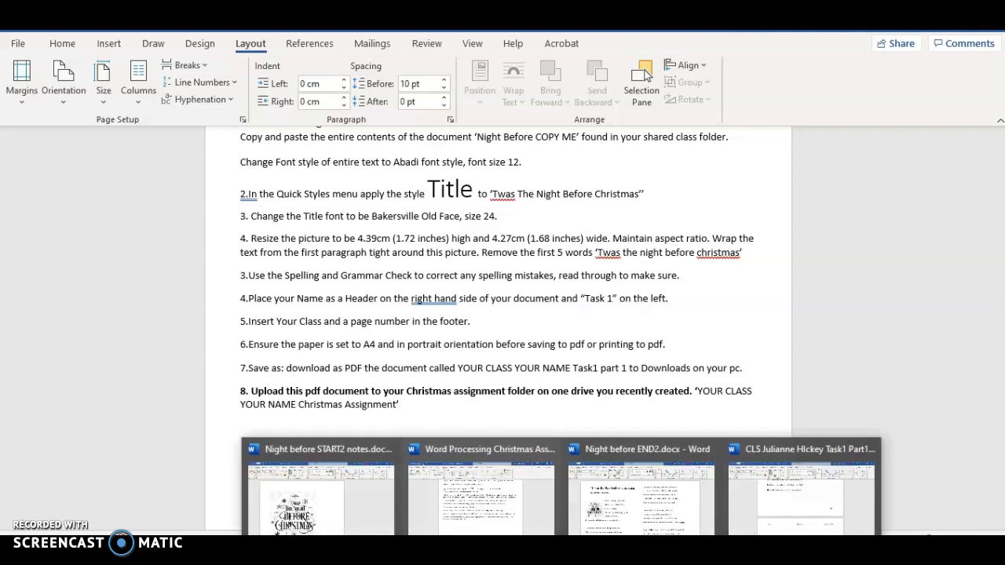
{"action": "left_click", "coordinate": [764, 484]}
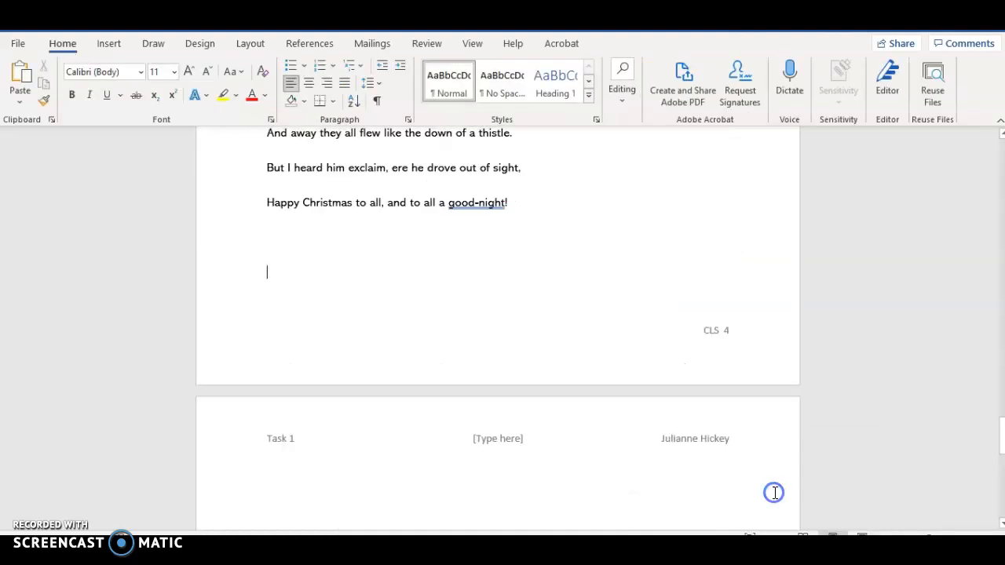
{"action": "left_click", "coordinate": [248, 45]}
{"action": "left_click", "coordinate": [62, 87]}
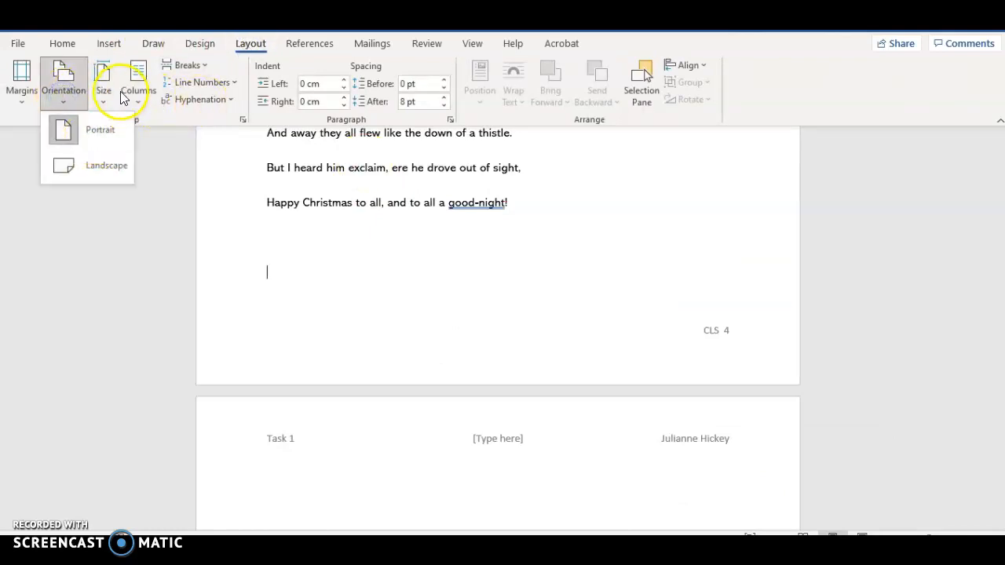
{"action": "left_click", "coordinate": [103, 103]}
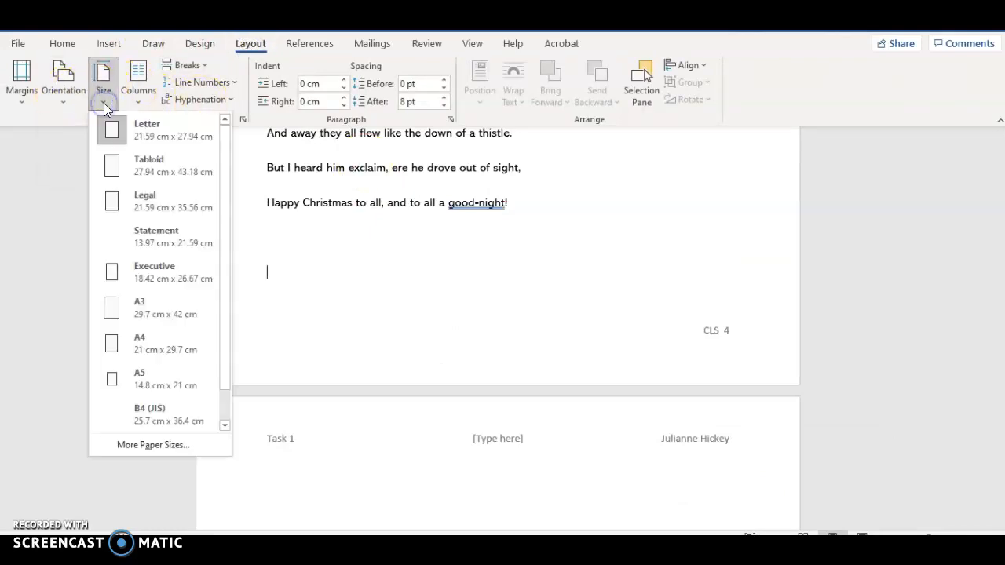
{"action": "left_click", "coordinate": [116, 348]}
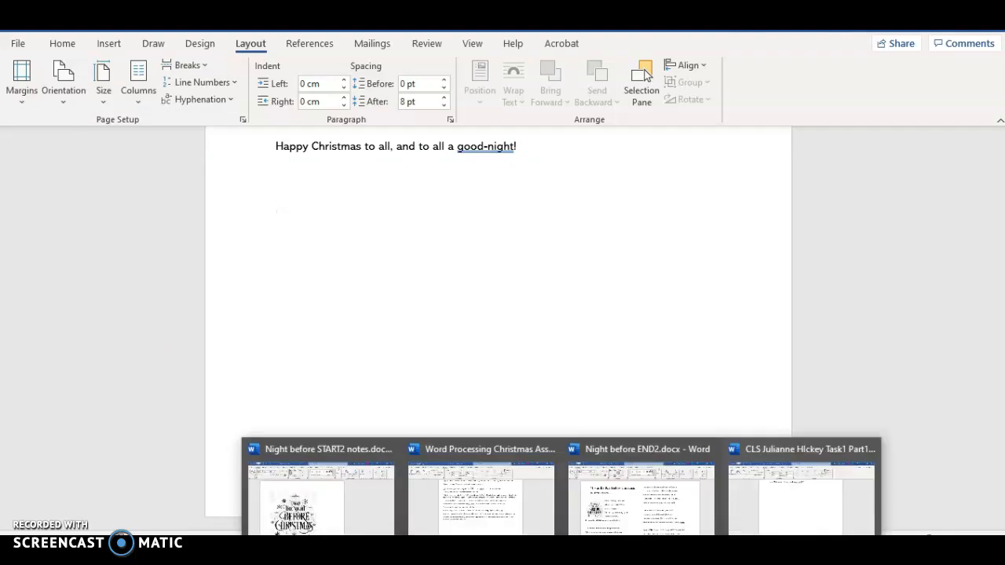
Step: Consult the brief's saving instruction and try to save the poem document as an Adobe PDF in Downloads
{"action": "left_click", "coordinate": [720, 496]}
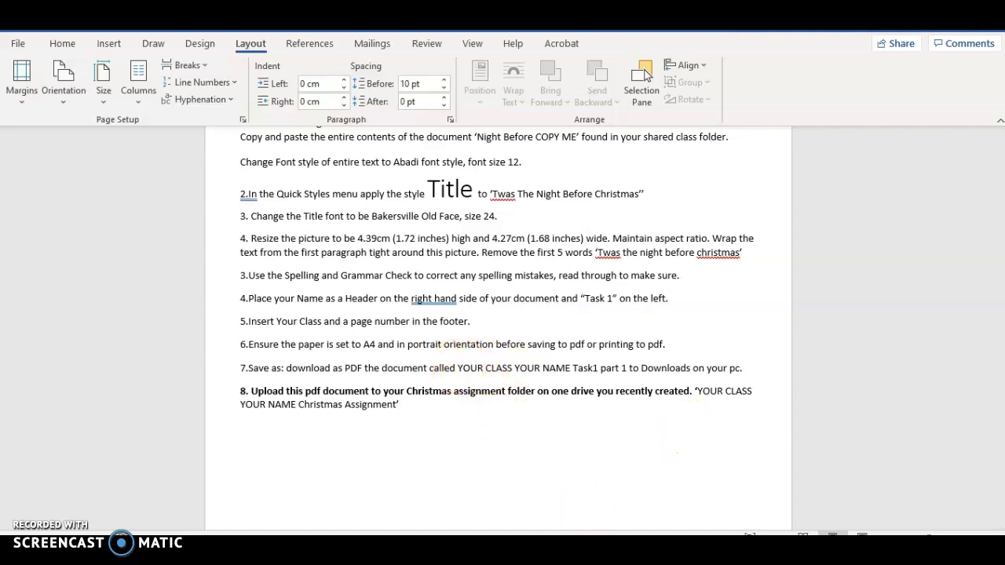
{"action": "left_click", "coordinate": [825, 467]}
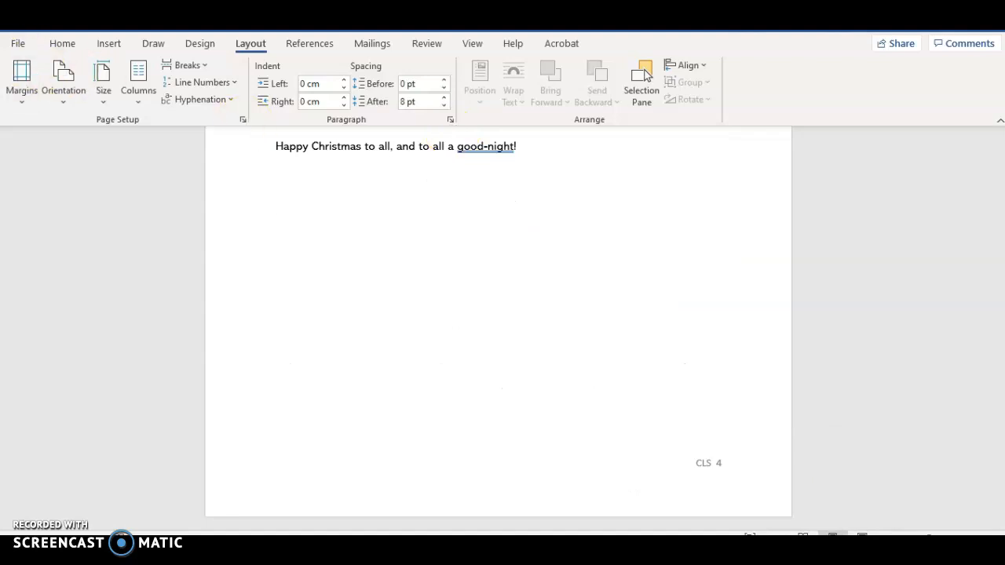
{"action": "left_click", "coordinate": [17, 43]}
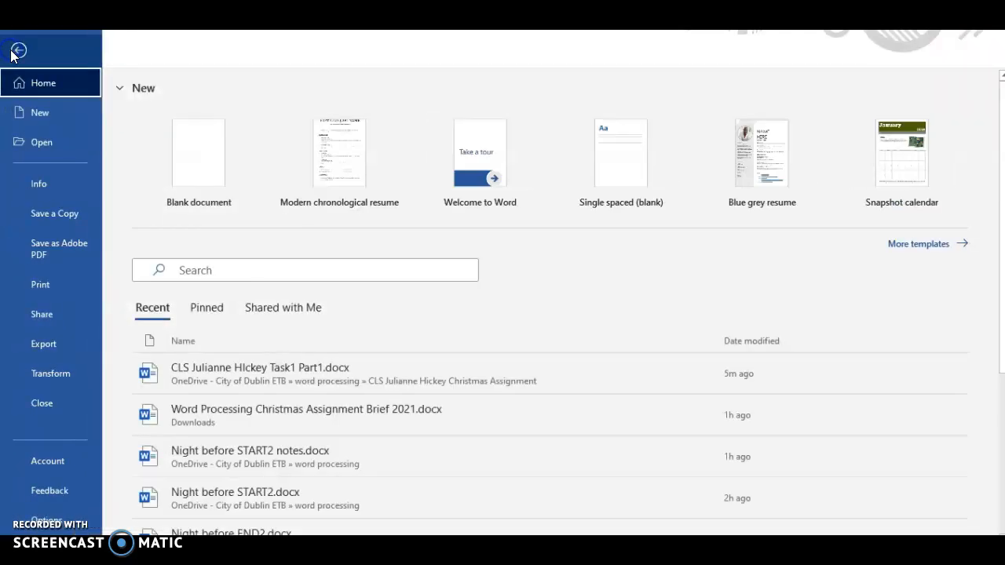
{"action": "left_click", "coordinate": [41, 244]}
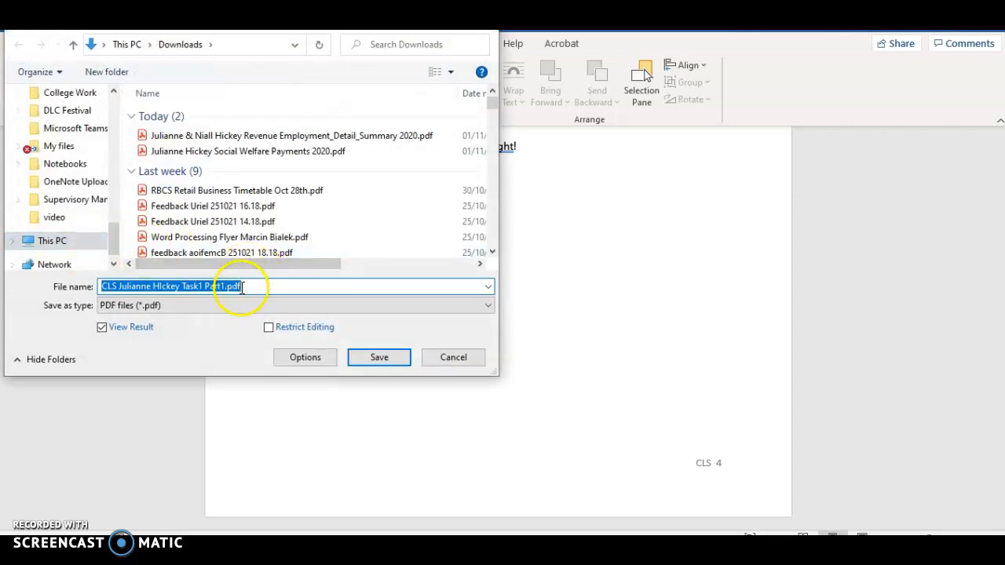
{"action": "left_click", "coordinate": [379, 363]}
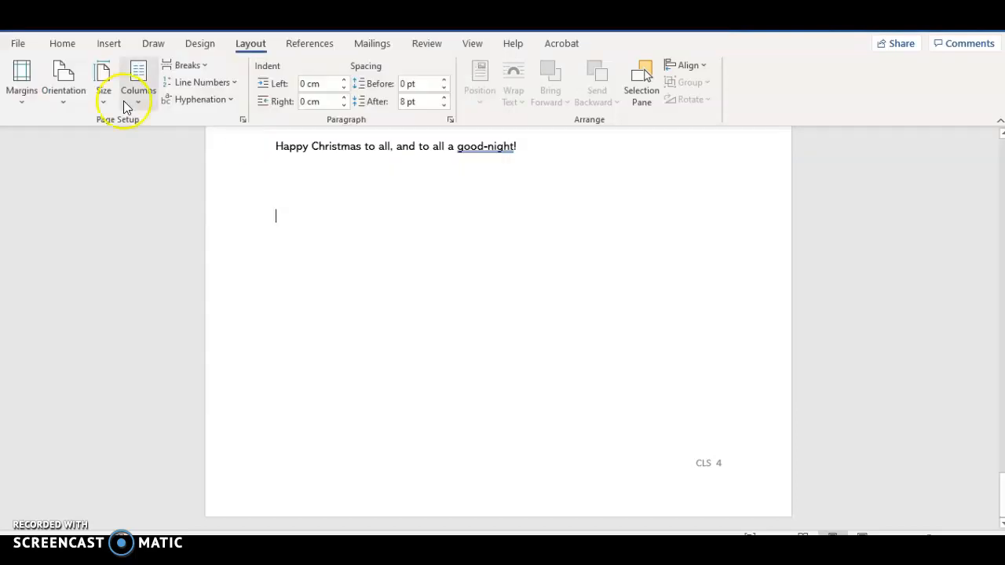
Step: Save a PDF copy of the document in the OneDrive Christmas Assignment folder and view that folder in the browser
{"action": "left_click", "coordinate": [13, 44]}
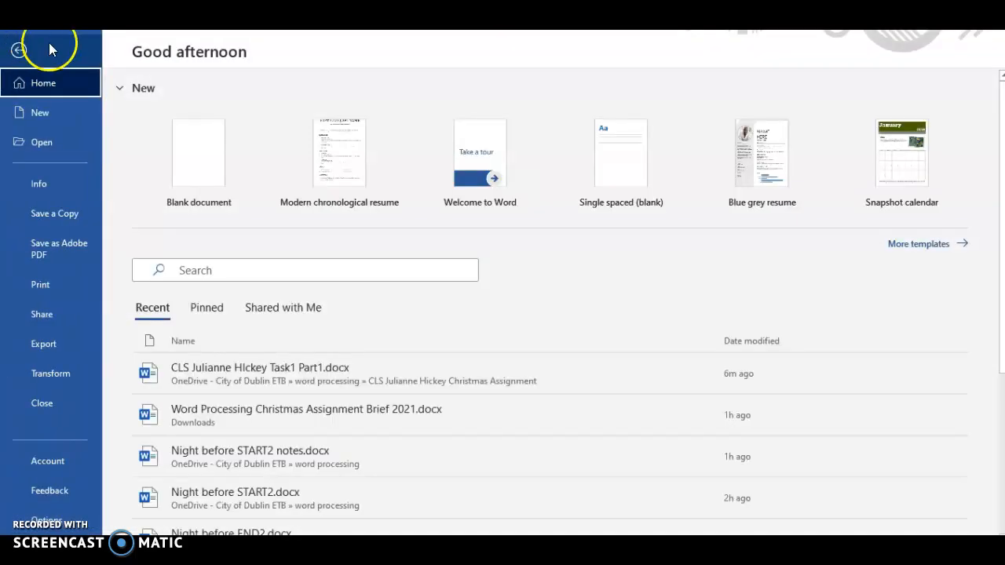
{"action": "left_click", "coordinate": [57, 215]}
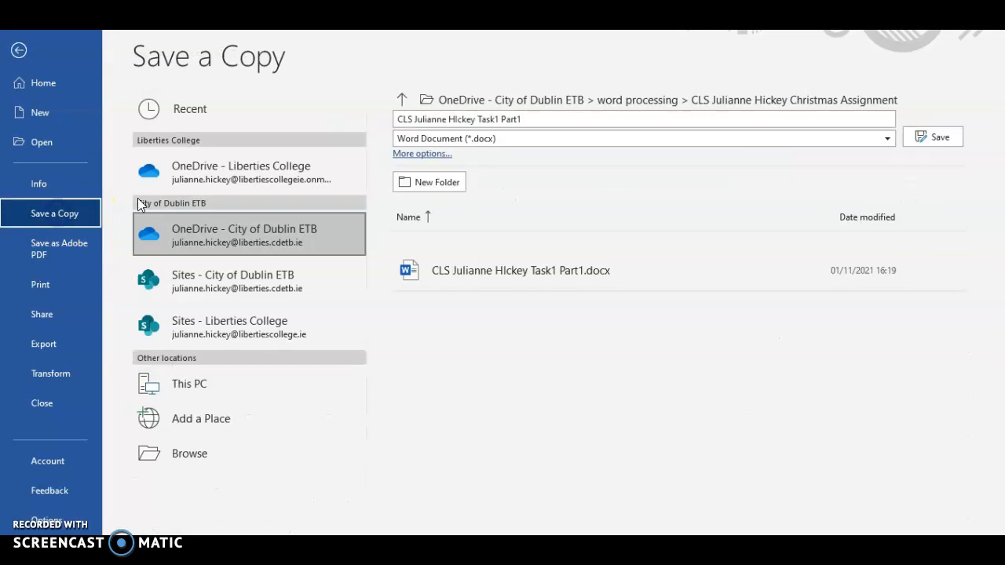
{"action": "left_click", "coordinate": [541, 137]}
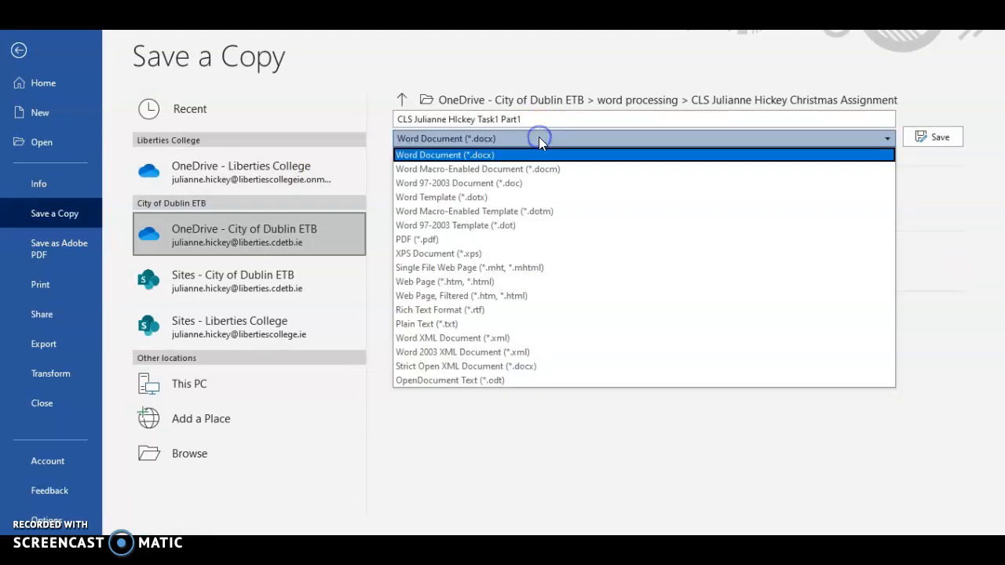
{"action": "left_click", "coordinate": [469, 241]}
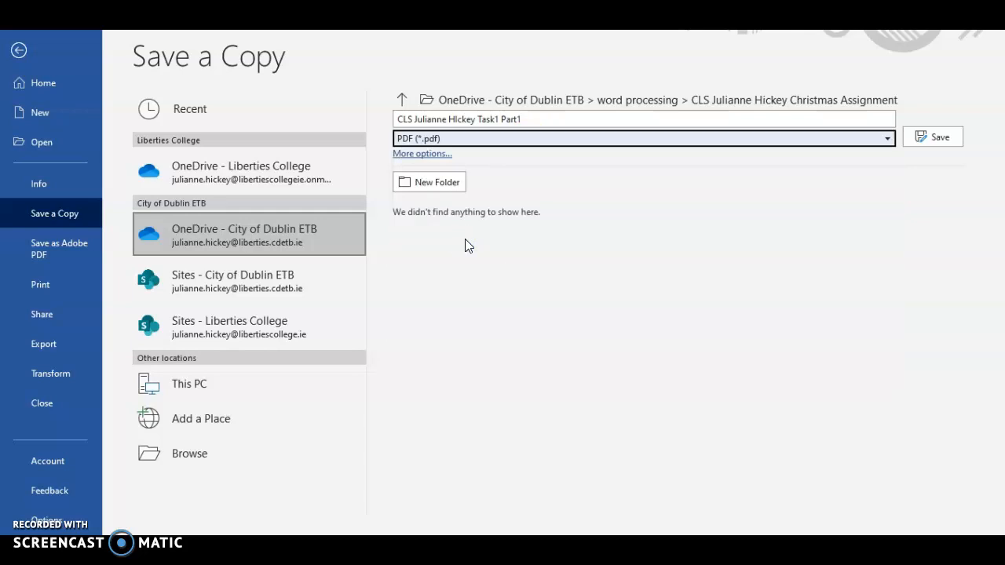
{"action": "left_click", "coordinate": [932, 137]}
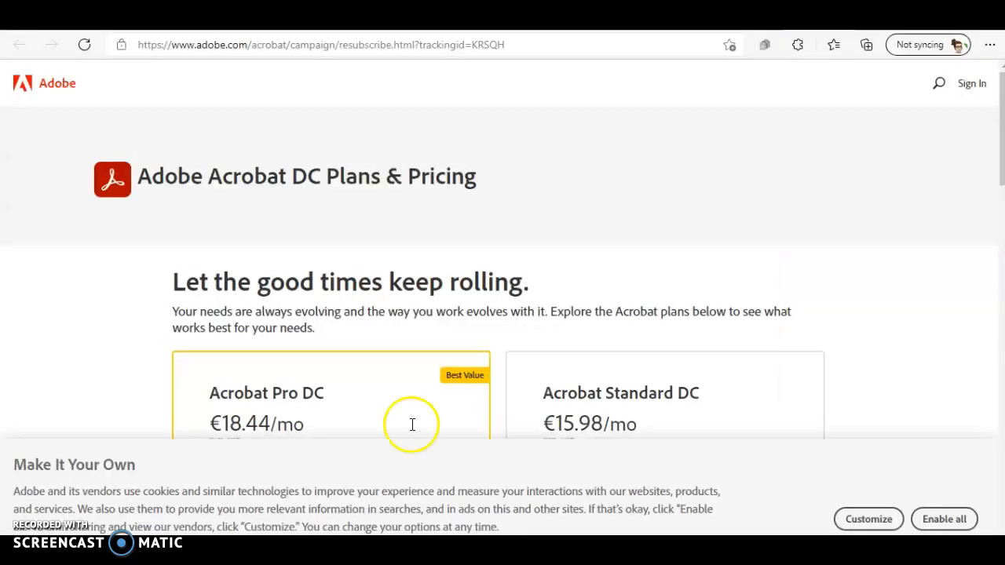
{"action": "left_click", "coordinate": [255, 18]}
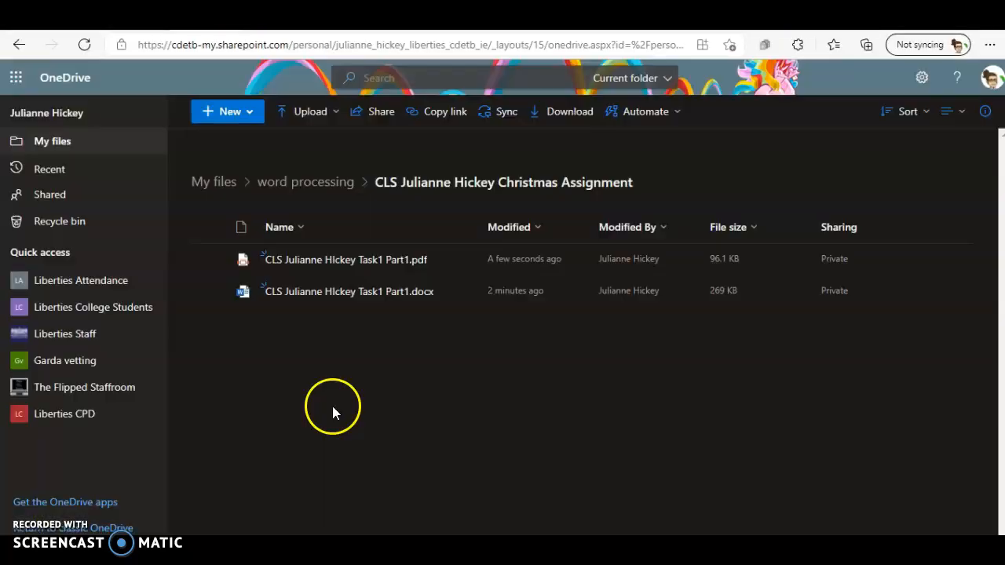